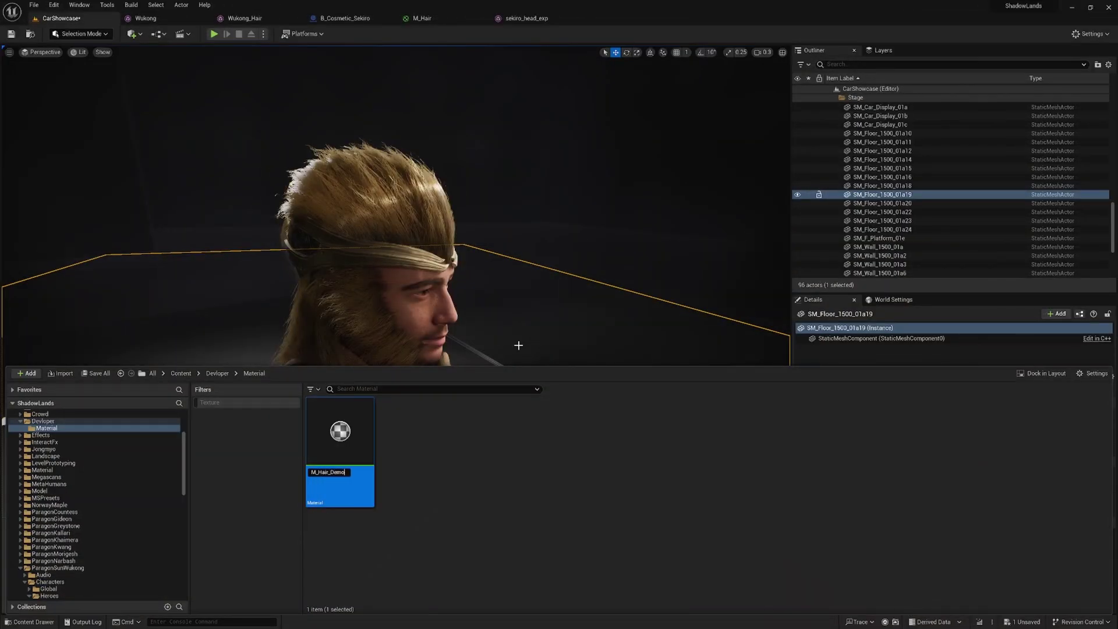
# - Name the new material M_Hair_Demo and configure it with Masked blend mode, Hair shading model and two-sided rendering
pyautogui.press('Return')
pyautogui.doubleClick(369, 411)
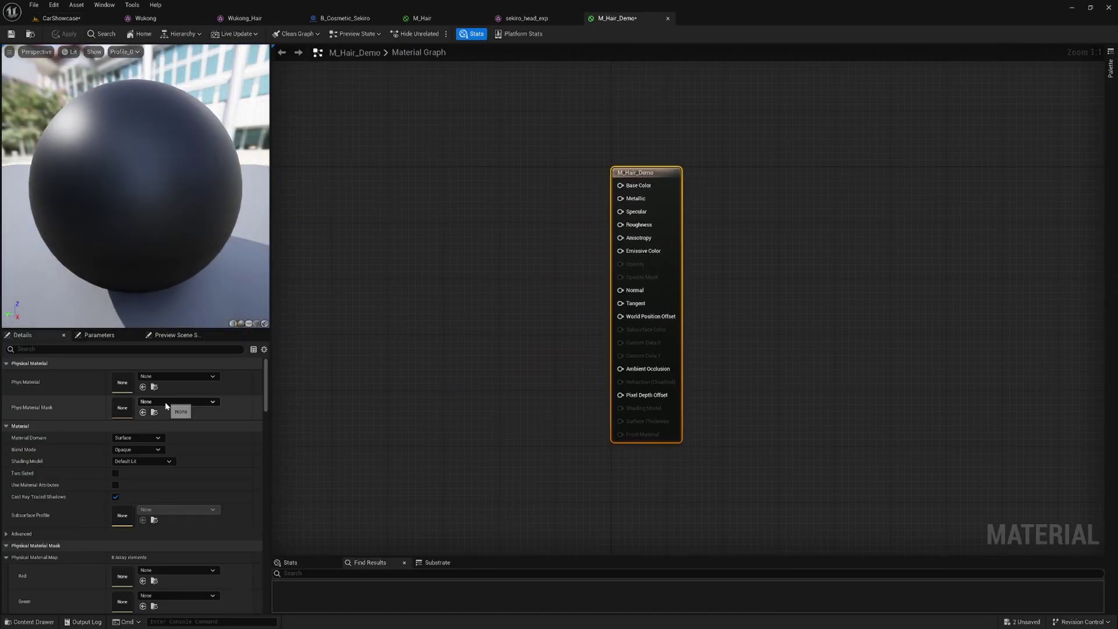
pyautogui.click(157, 449)
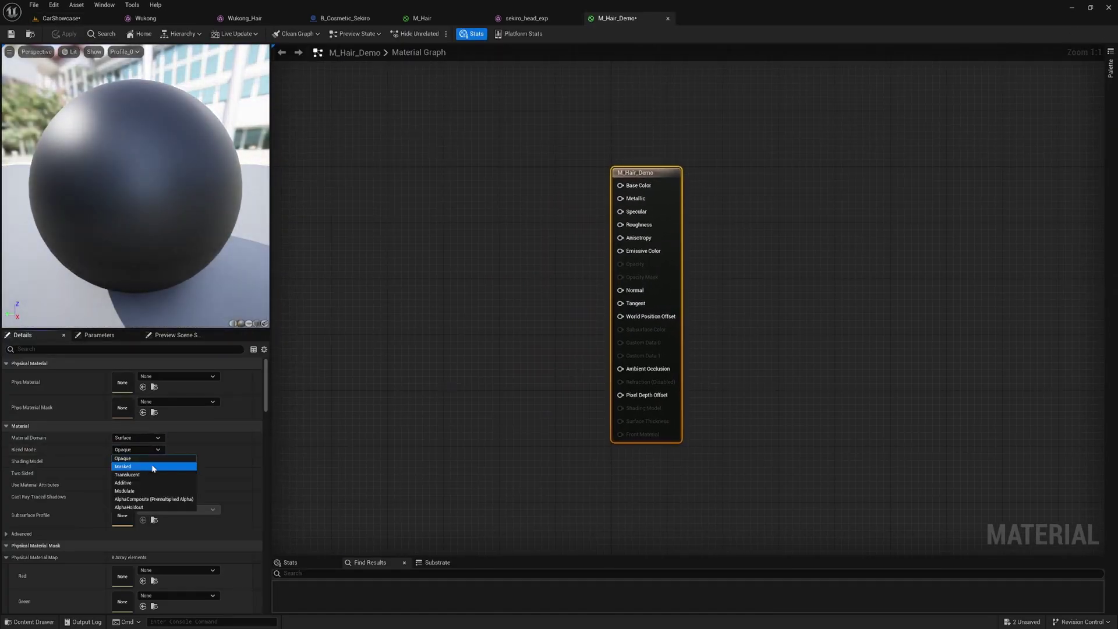
pyautogui.click(155, 467)
pyautogui.click(145, 461)
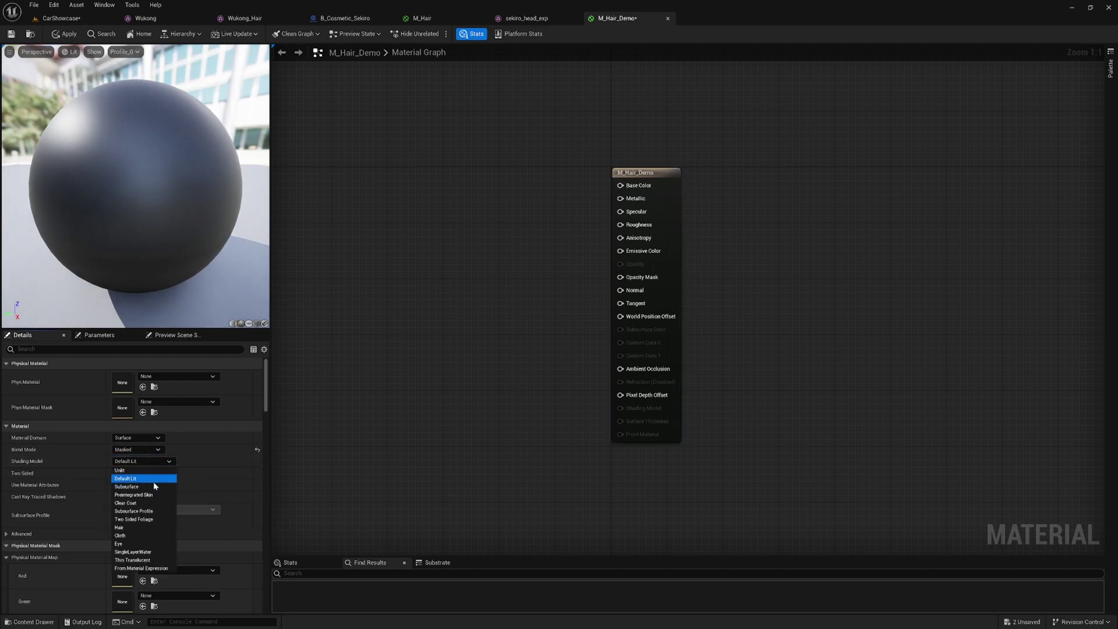
pyautogui.click(134, 528)
pyautogui.click(117, 473)
# - Switch the material preview mesh to a plane facing the camera and save the material
pyautogui.moveTo(396, 417); pyautogui.dragTo(425, 416, button='right')
pyautogui.click(251, 324)
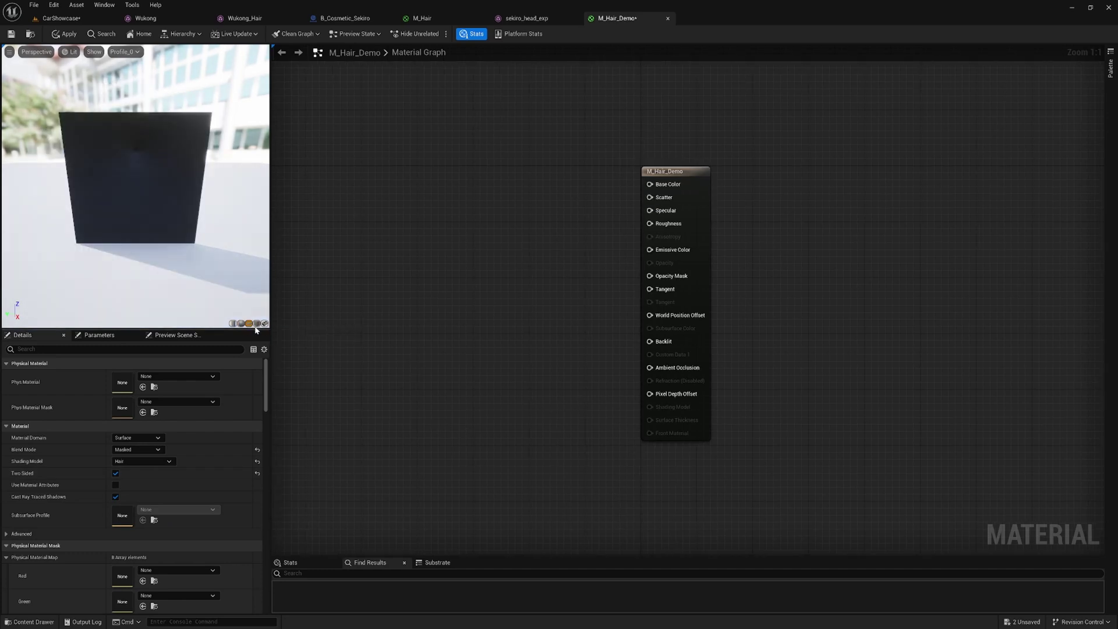
pyautogui.moveTo(148, 205); pyautogui.dragTo(142, 180)
pyautogui.scroll(-1, 148, 204)
pyautogui.scroll(-4, 147, 204)
pyautogui.scroll(7, 141, 211)
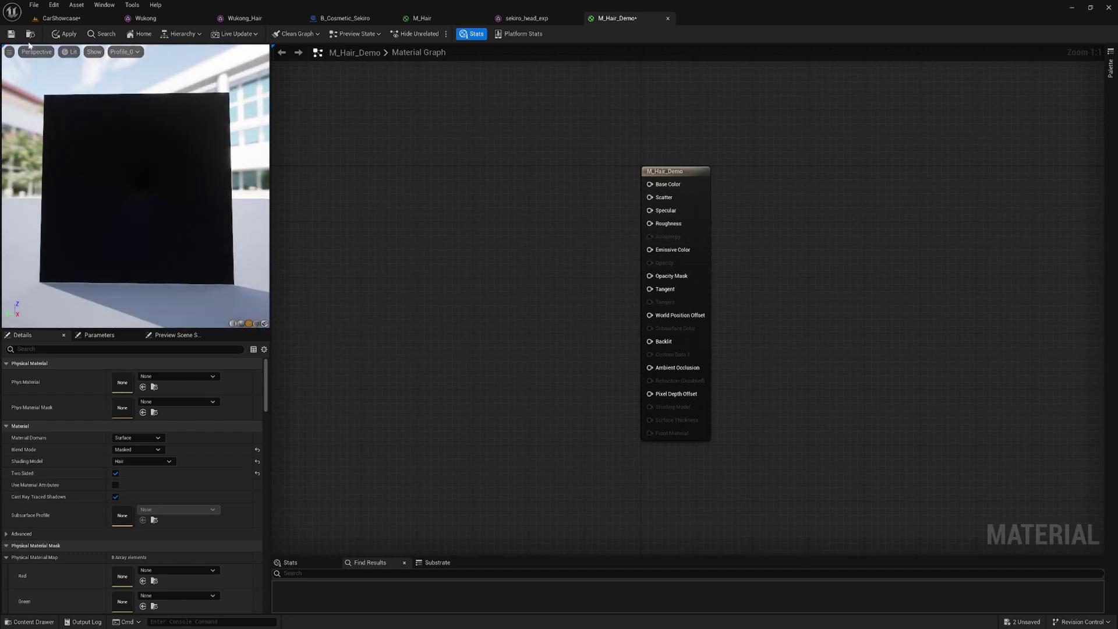
pyautogui.hotkey('ctrl', 's')
# - Add the T_Wukong_Hair_Opacity texture to the material graph and connect its R channel to Opacity Mask
pyautogui.moveTo(844, 374); pyautogui.dragTo(806, 377, button='right')
pyautogui.moveTo(718, 333); pyautogui.dragTo(748, 334, button='right')
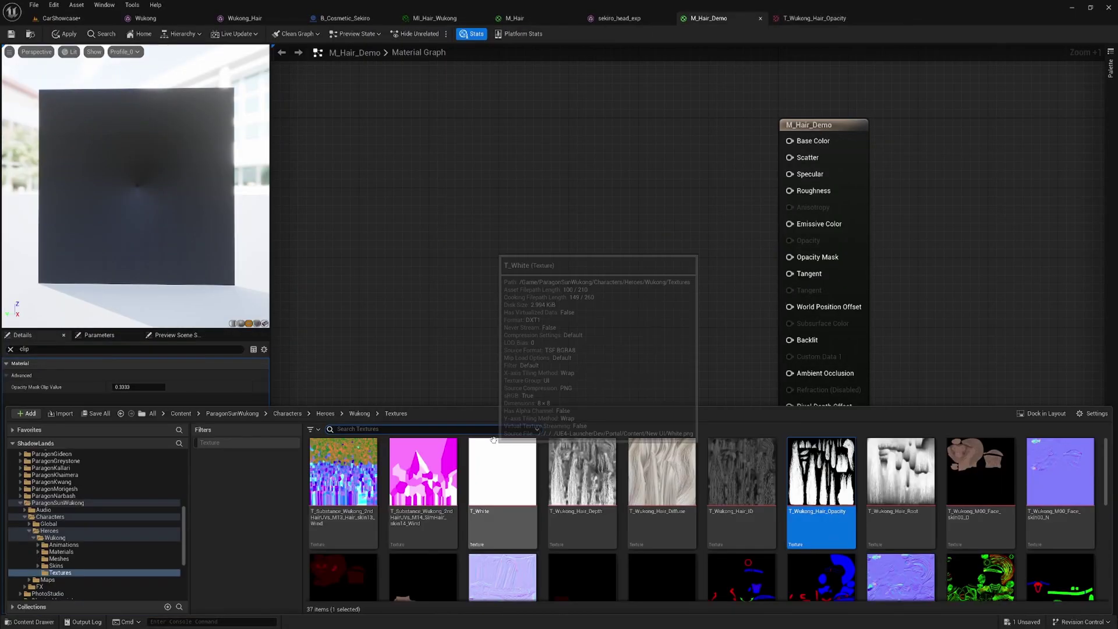
pyautogui.moveTo(825, 520); pyautogui.dragTo(518, 258)
pyautogui.click(674, 370)
pyautogui.moveTo(595, 263); pyautogui.dragTo(791, 257)
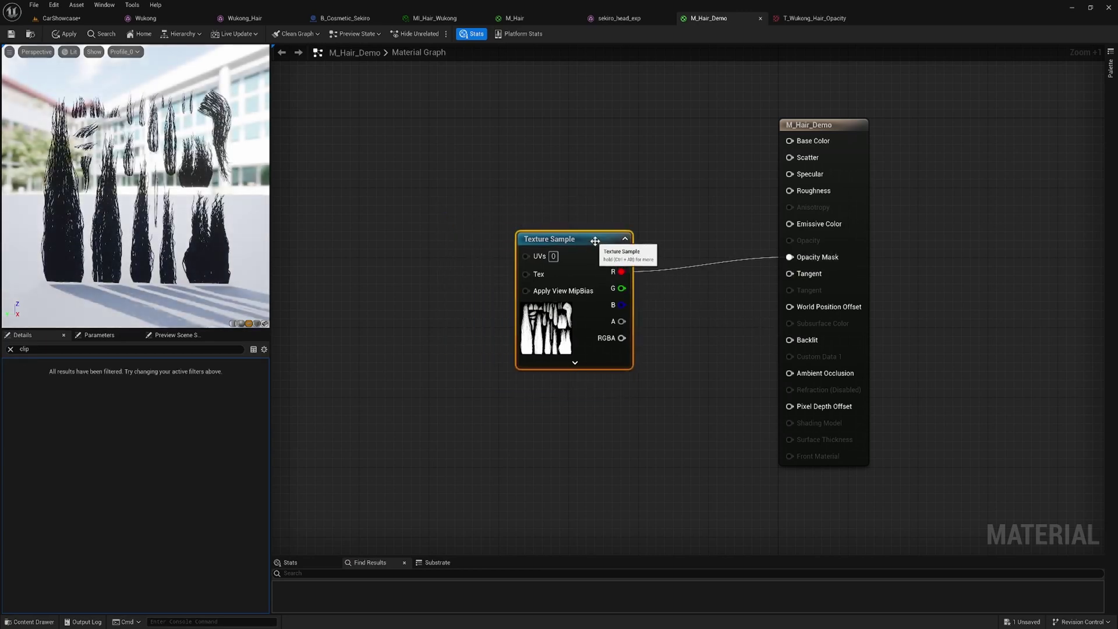
pyautogui.moveTo(593, 244); pyautogui.dragTo(523, 235)
pyautogui.scroll(-1, 200, 245)
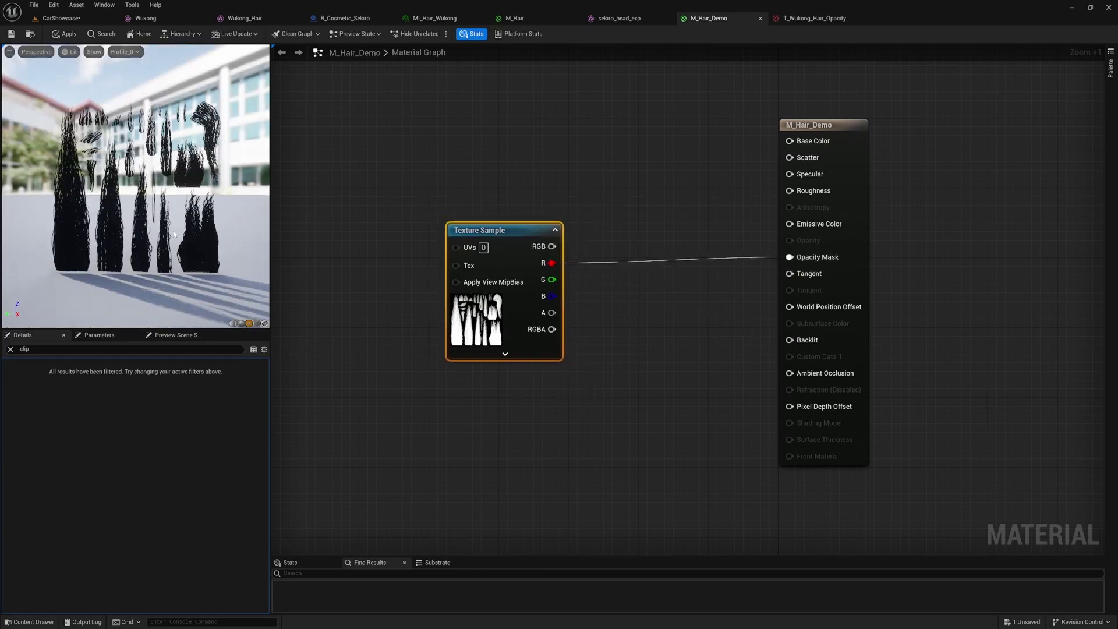
pyautogui.scroll(5, 201, 246)
pyautogui.scroll(-5, 201, 246)
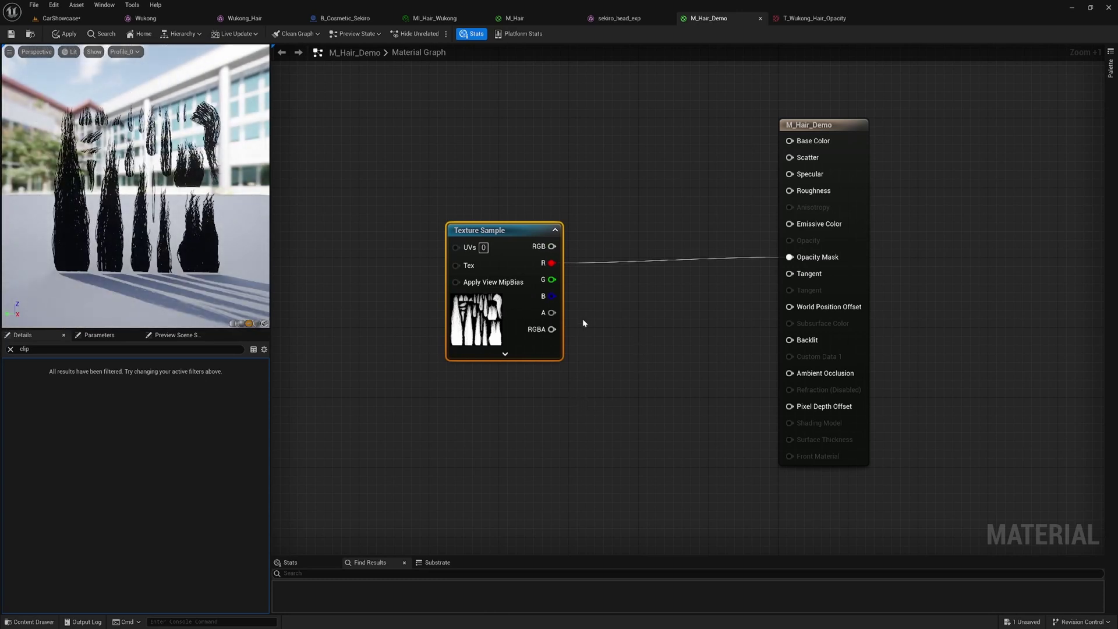
# - Add a scalar constant of 0 above the opacity texture and connect it to Opacity Mask in place of the texture
pyautogui.moveTo(583, 319); pyautogui.dragTo(556, 315, button='right')
pyautogui.click(606, 315)
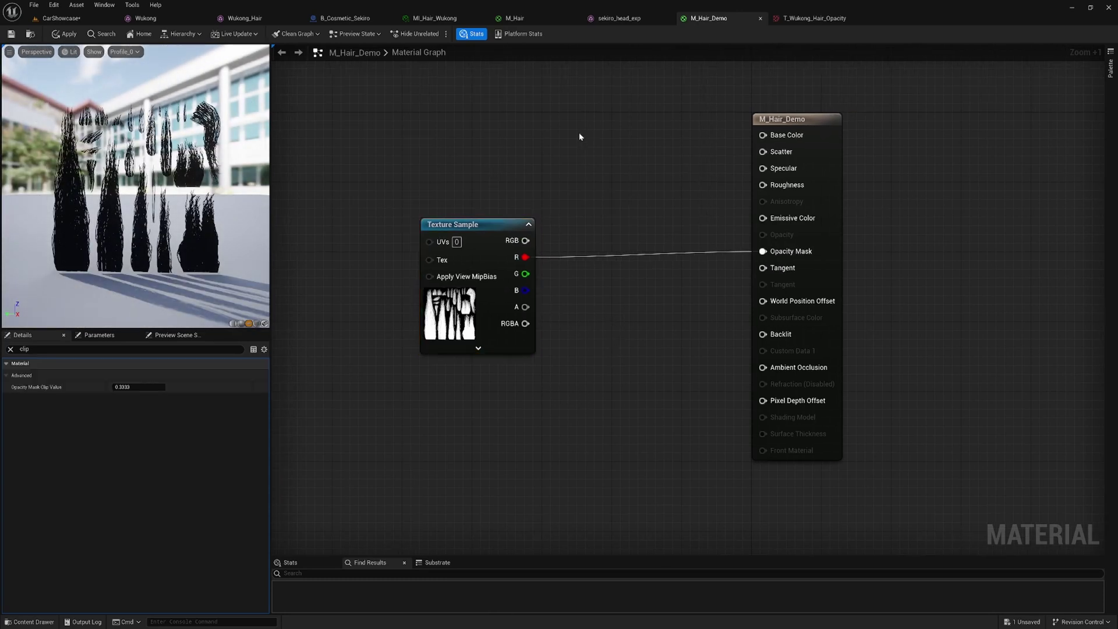
pyautogui.press('1')
pyautogui.click(575, 163)
pyautogui.moveTo(606, 169); pyautogui.dragTo(766, 257)
pyautogui.click(639, 182)
pyautogui.moveTo(535, 250); pyautogui.dragTo(763, 251)
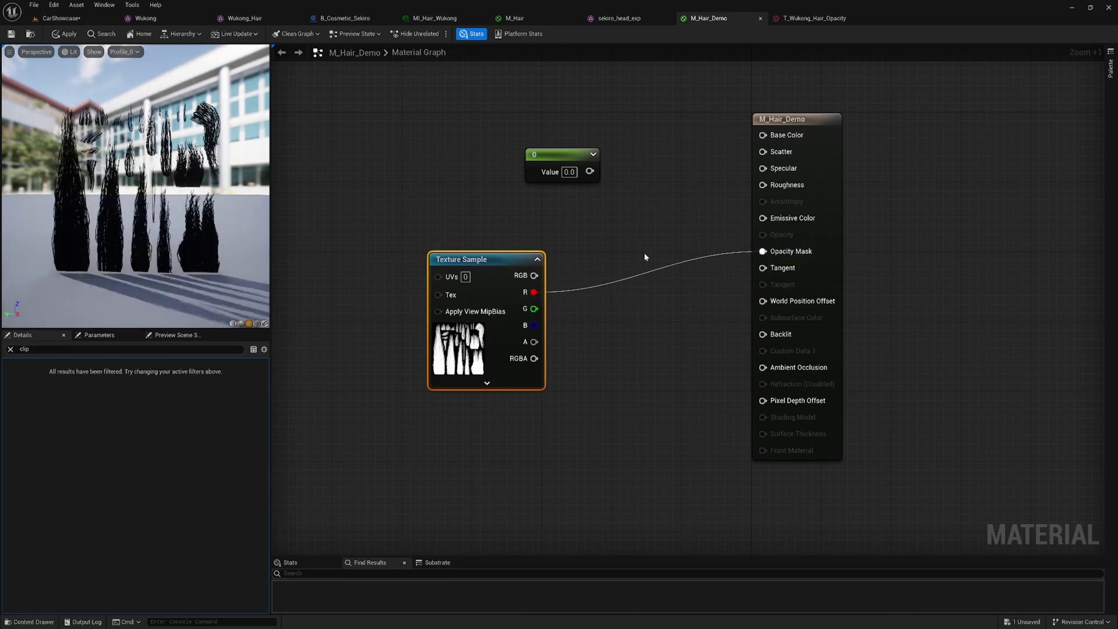
pyautogui.moveTo(499, 266); pyautogui.dragTo(525, 250)
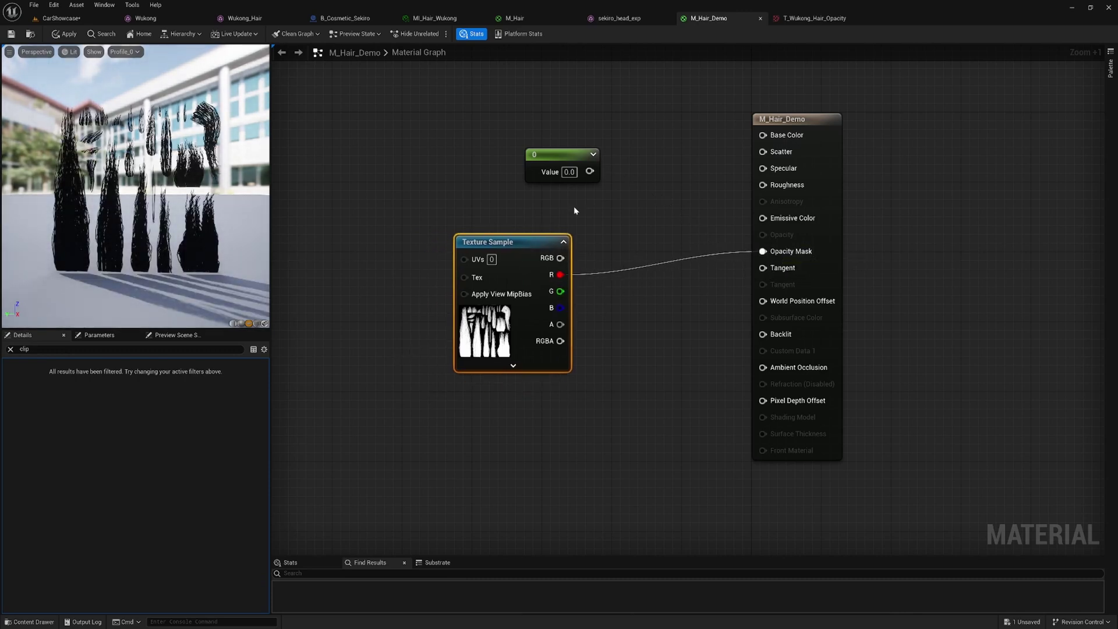
pyautogui.moveTo(590, 171); pyautogui.dragTo(763, 252)
# - Try a near-zero Opacity Mask Clip Value for the material and restore it to 0.3333
pyautogui.click(371, 285)
pyautogui.moveTo(117, 389); pyautogui.dragTo(144, 388)
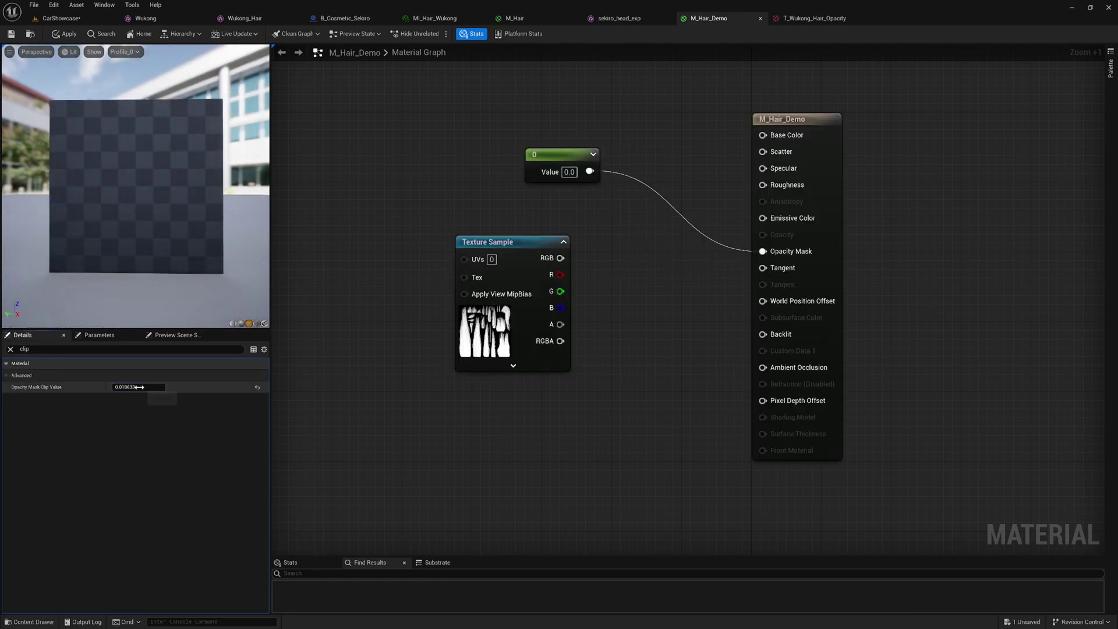
pyautogui.click(145, 388)
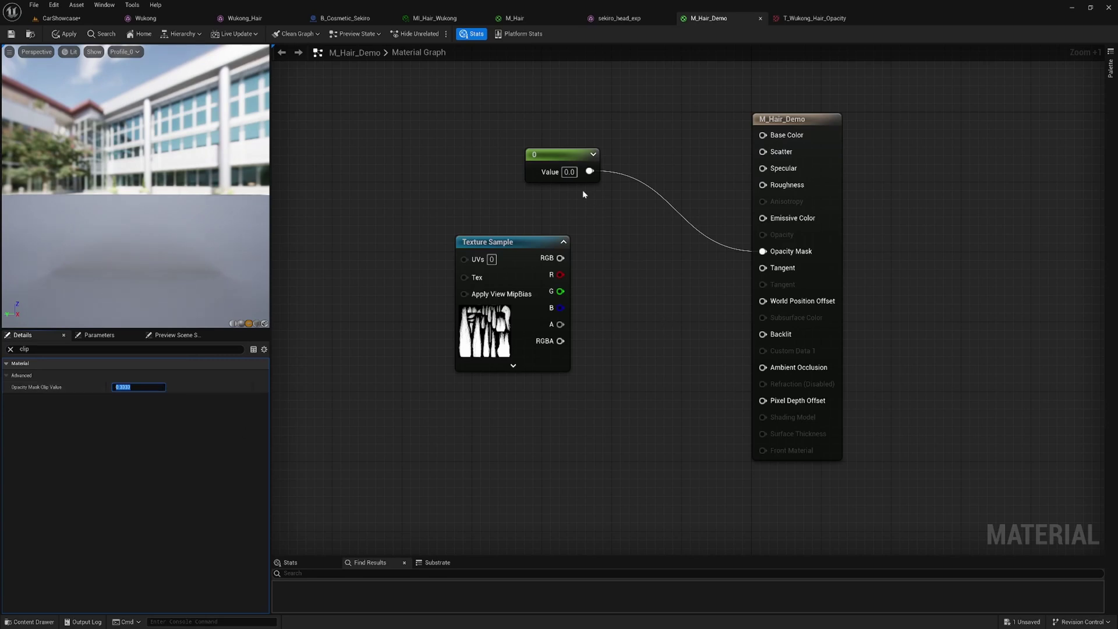
# - Test the constant feeding Opacity Mask at 1, 0.1 and 0.4, and reconnect the opacity texture's R channel to Opacity Mask
pyautogui.click(569, 172)
pyautogui.write('1')
pyautogui.press('Return')
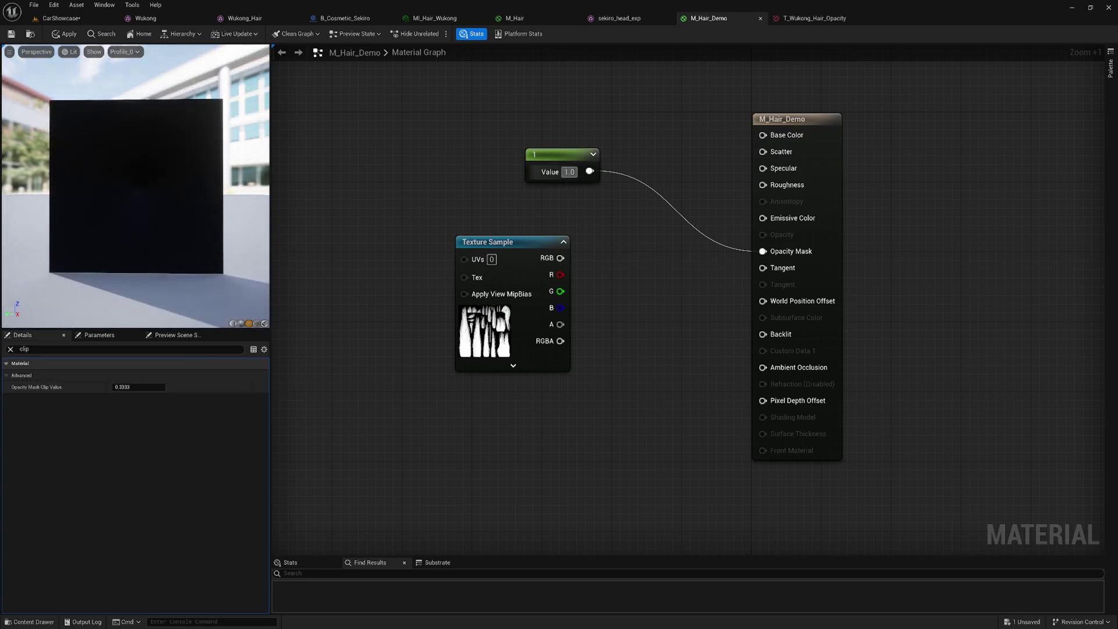
pyautogui.write('0.1')
pyautogui.press('Return')
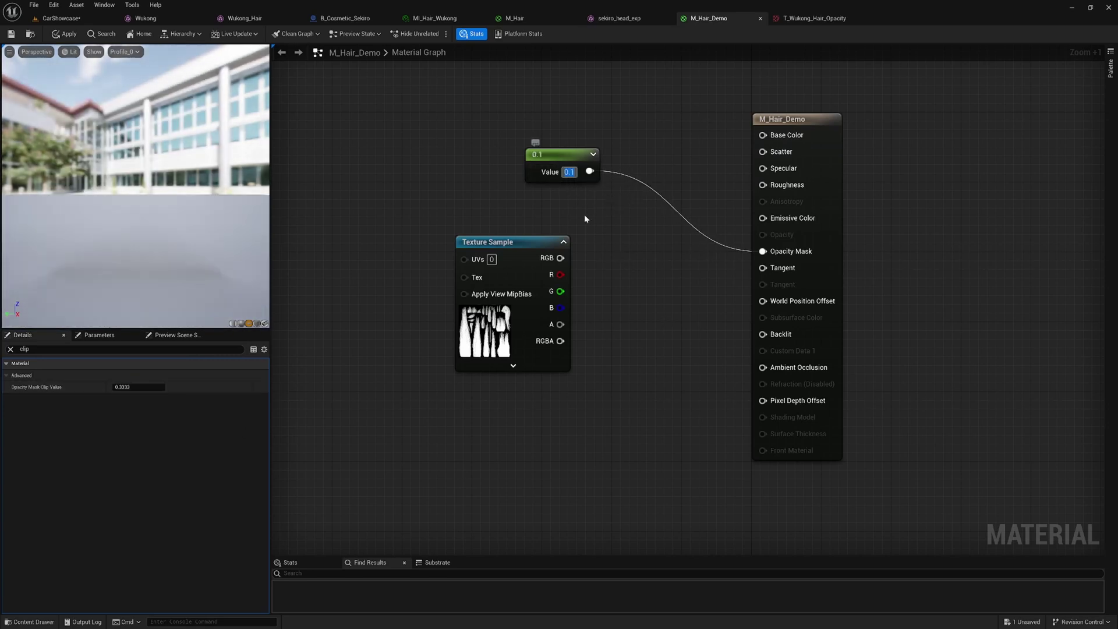
pyautogui.write('0.4')
pyautogui.press('Return')
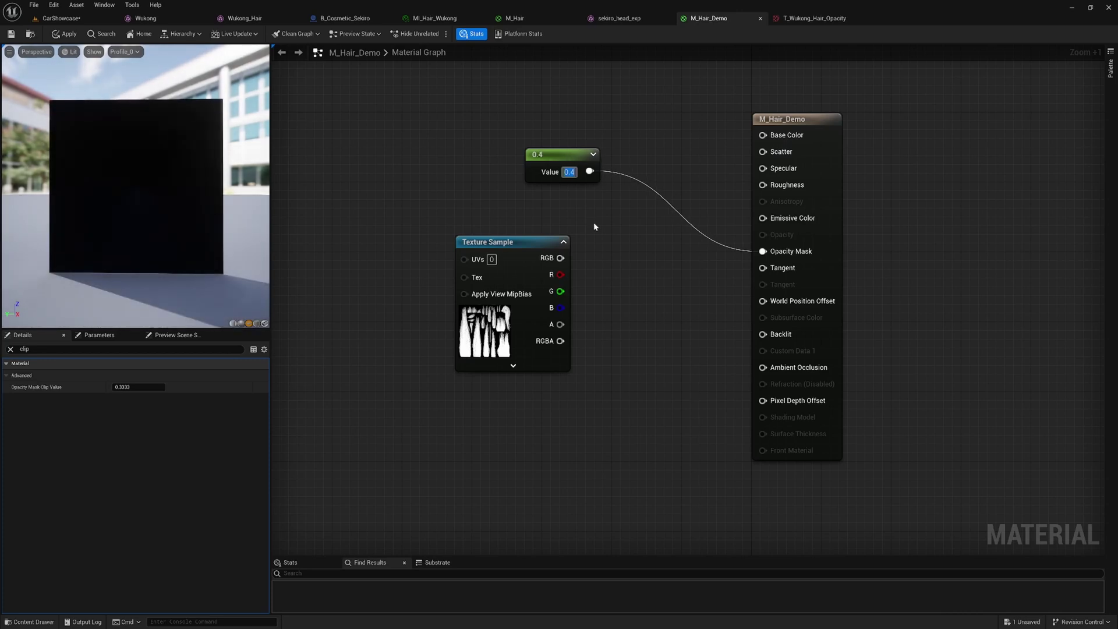
pyautogui.moveTo(560, 275); pyautogui.dragTo(763, 251)
# - Locate M_Hair_Demo among the project assets and create a material instance from it
pyautogui.hotkey('ctrl', 'space')
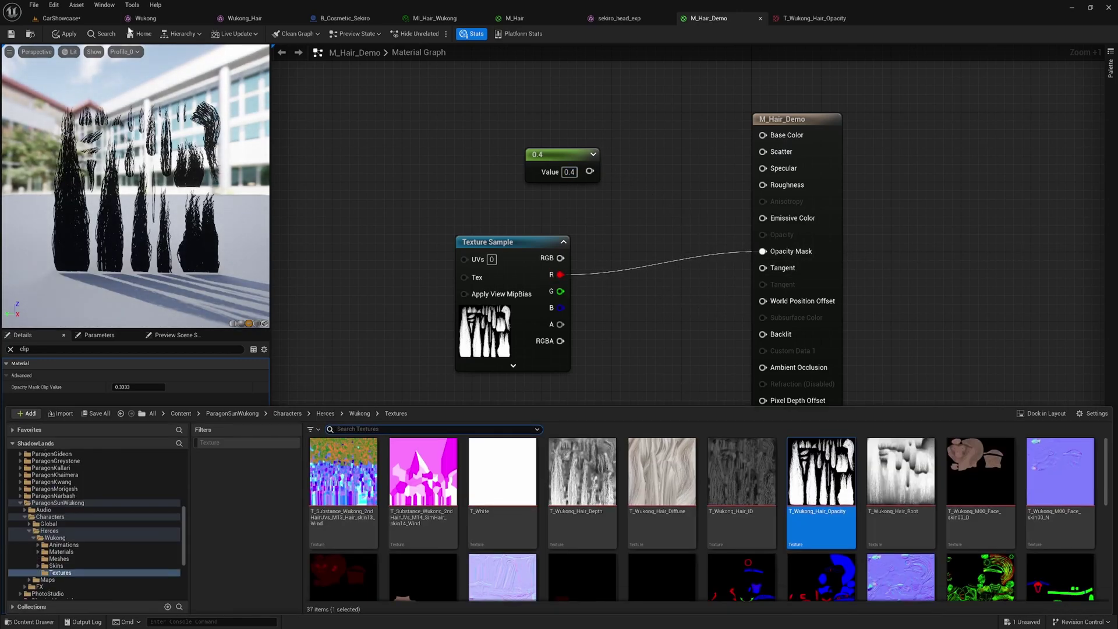
pyautogui.click(31, 34)
pyautogui.rightClick(347, 472)
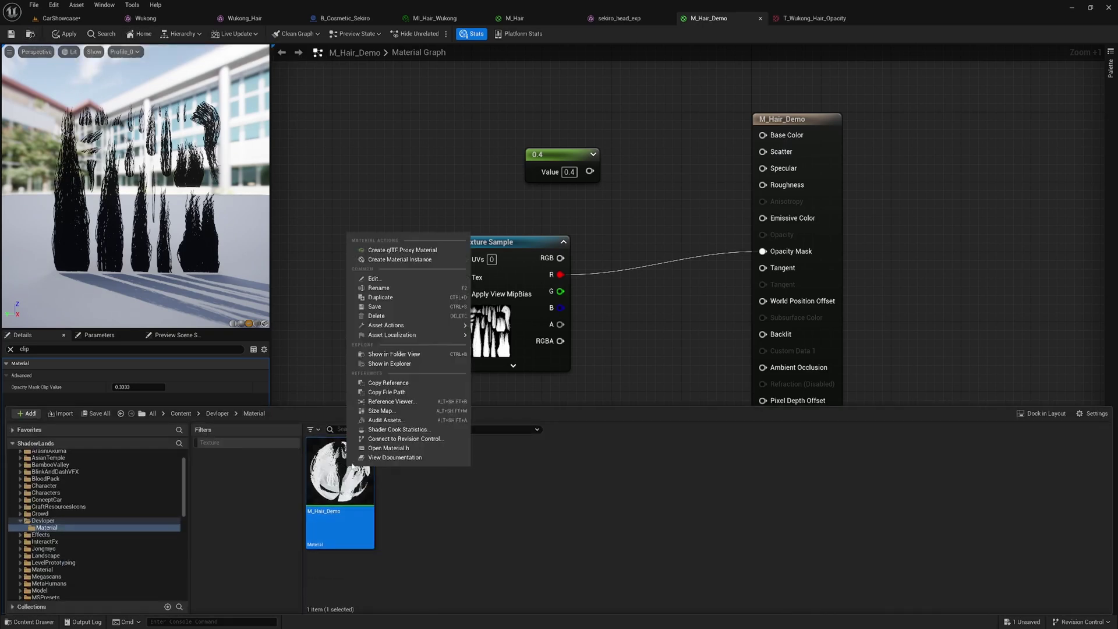
pyautogui.click(407, 259)
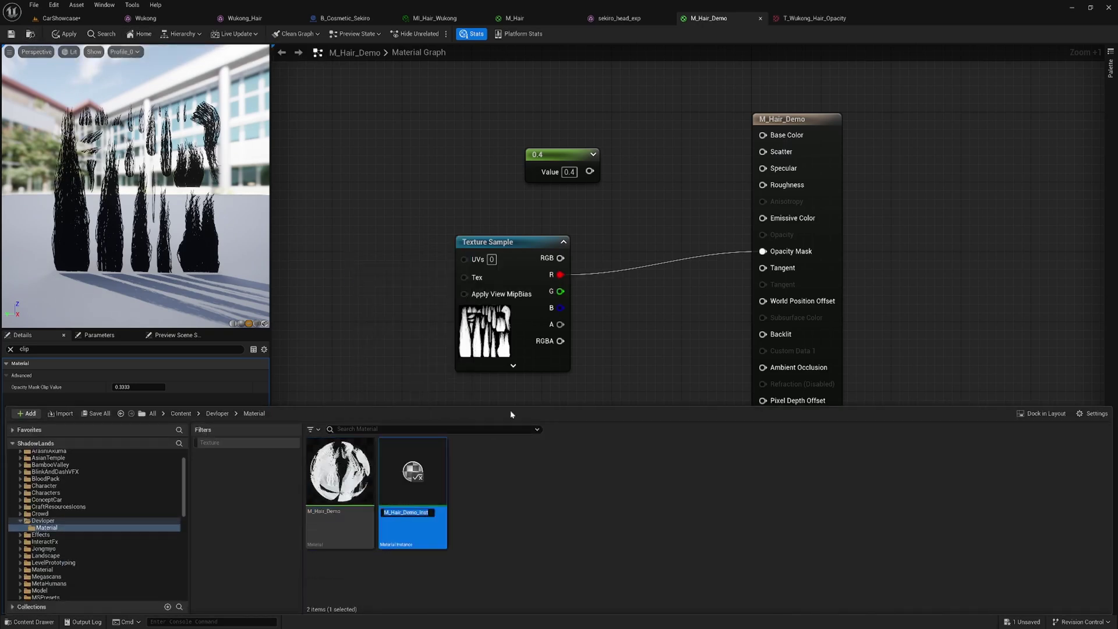
# - In the CarShowcase level, assign the M_Hair_Demo instance to material elements 1 and 2 of the character's hair component
pyautogui.click(61, 18)
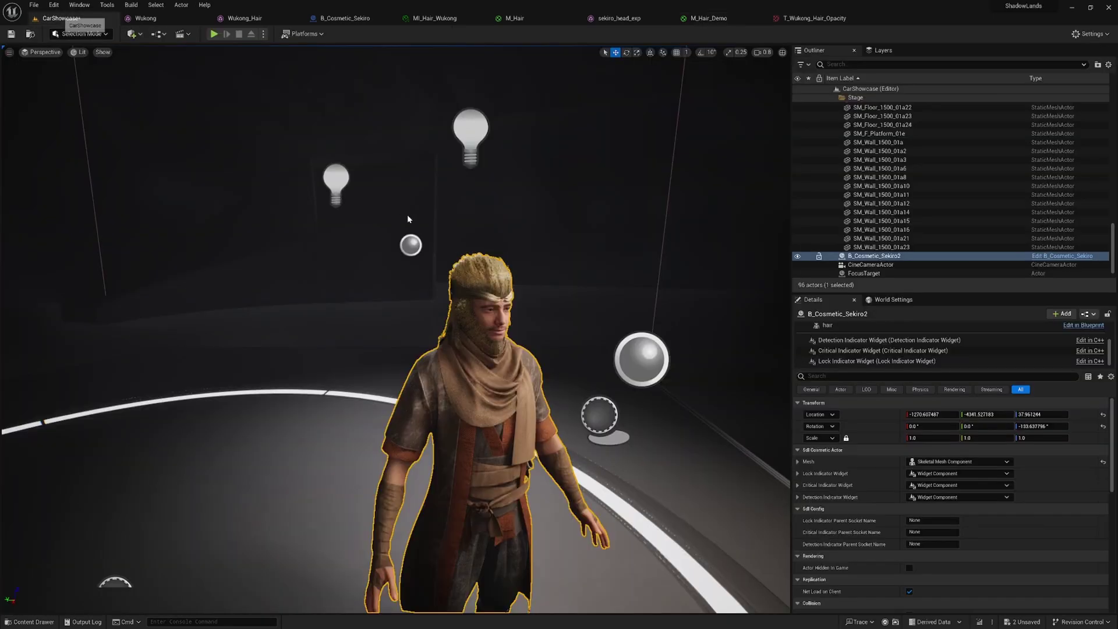
pyautogui.scroll(3, 862, 349)
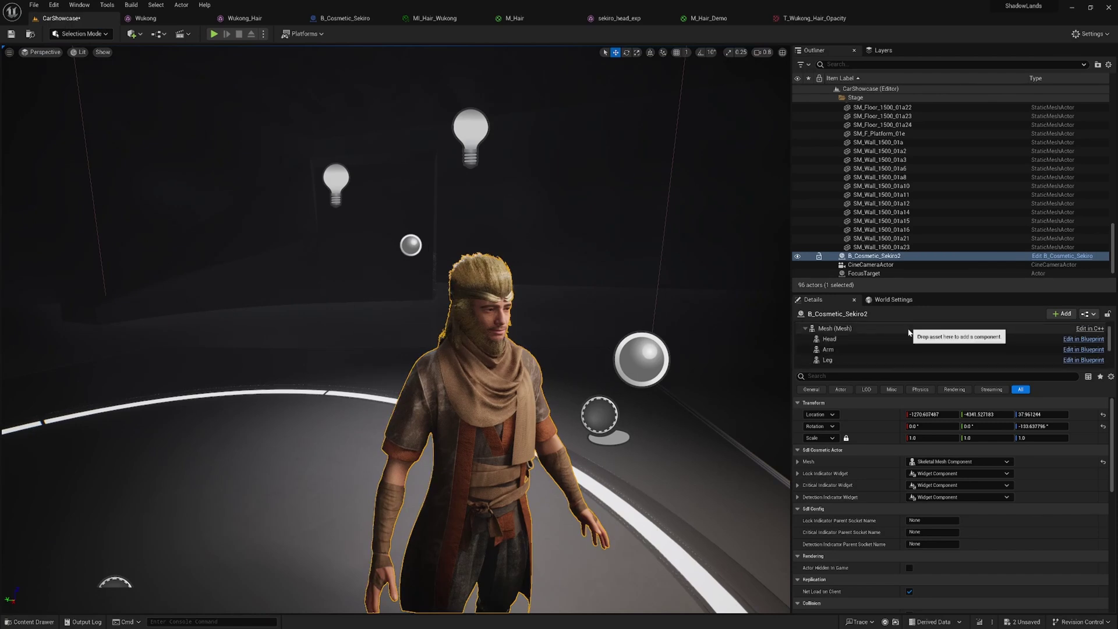
pyautogui.click(868, 362)
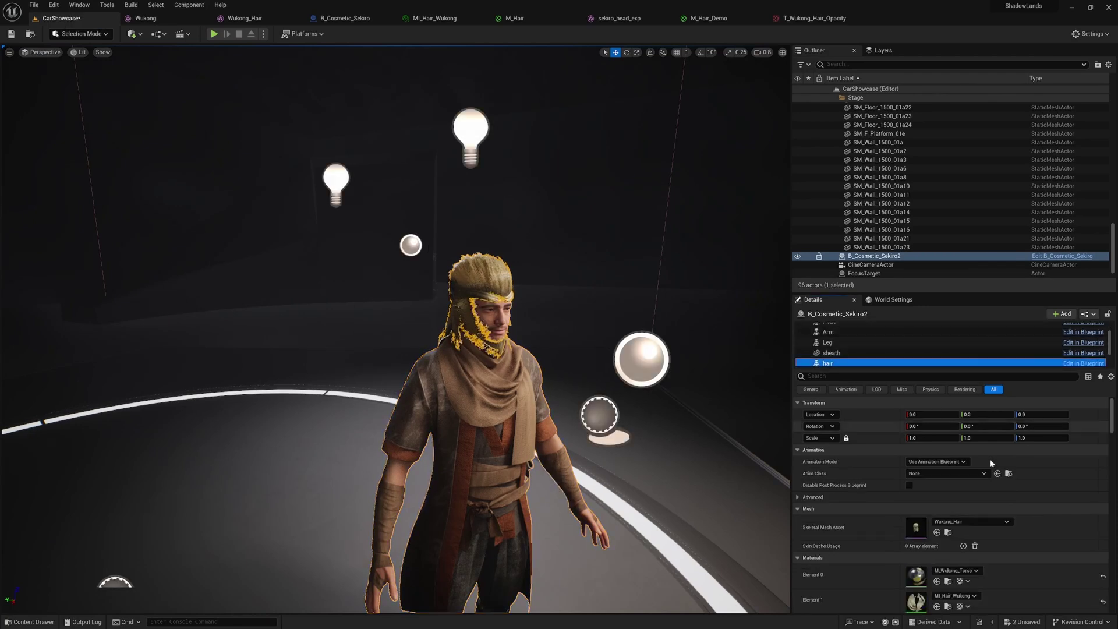
pyautogui.scroll(-5, 994, 507)
pyautogui.scroll(-1, 993, 506)
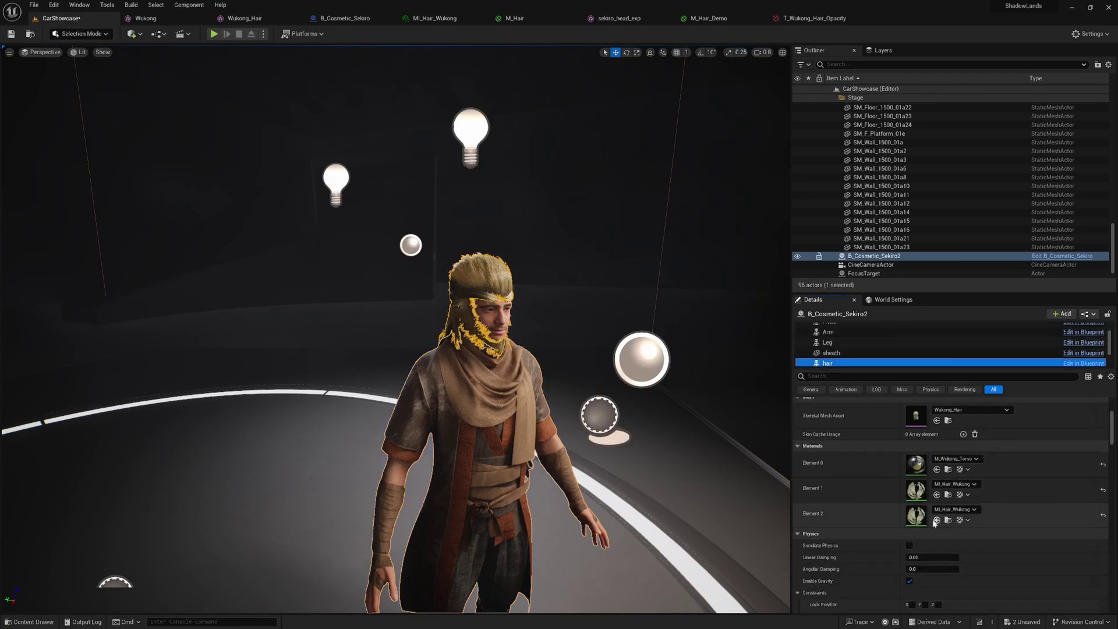
pyautogui.click(937, 521)
pyautogui.click(937, 495)
pyautogui.moveTo(547, 309)
pyautogui.mouseDown(button='right')
pyautogui.moveTo(524, 303)
pyautogui.moveTo(542, 309)
pyautogui.mouseUp(button='right')
pyautogui.press('w')
pyautogui.scroll(-1, 539, 306)
pyautogui.press('s')
pyautogui.press('d')
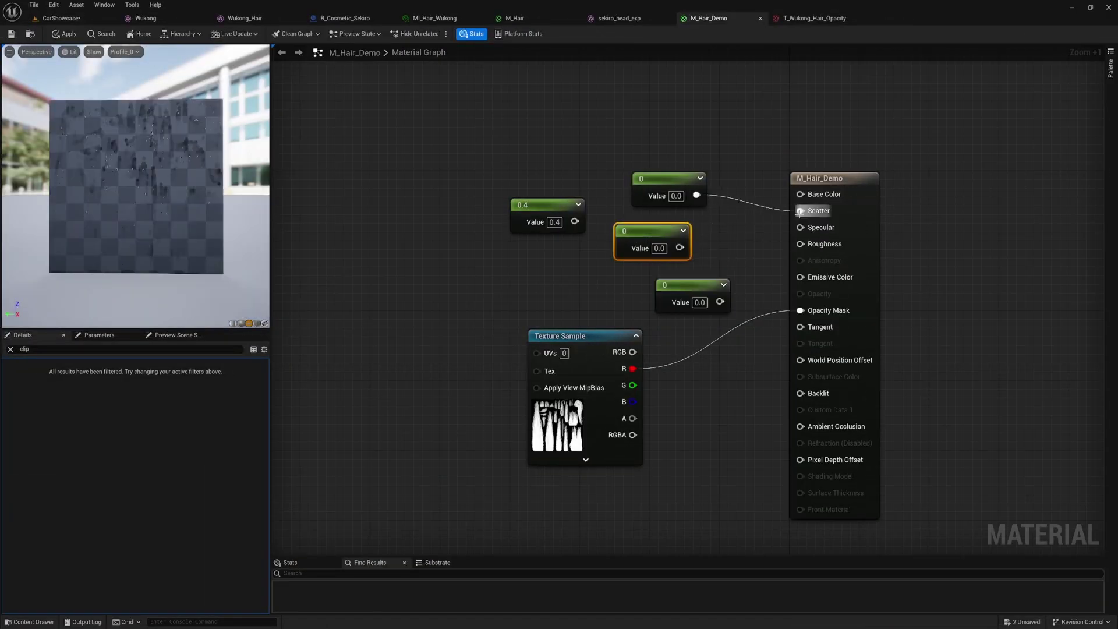
# - Connect constants to M_Hair_Demo's Specular and Roughness, and set Scatter to 0.3, Specular to 0.5 and Roughness to 3
pyautogui.moveTo(799, 227); pyautogui.dragTo(680, 247)
pyautogui.moveTo(720, 302); pyautogui.dragTo(800, 244)
pyautogui.click(677, 197)
pyautogui.write('0.3')
pyautogui.press('Return')
pyautogui.doubleClick(659, 248)
pyautogui.write('0.5')
pyautogui.press('Return')
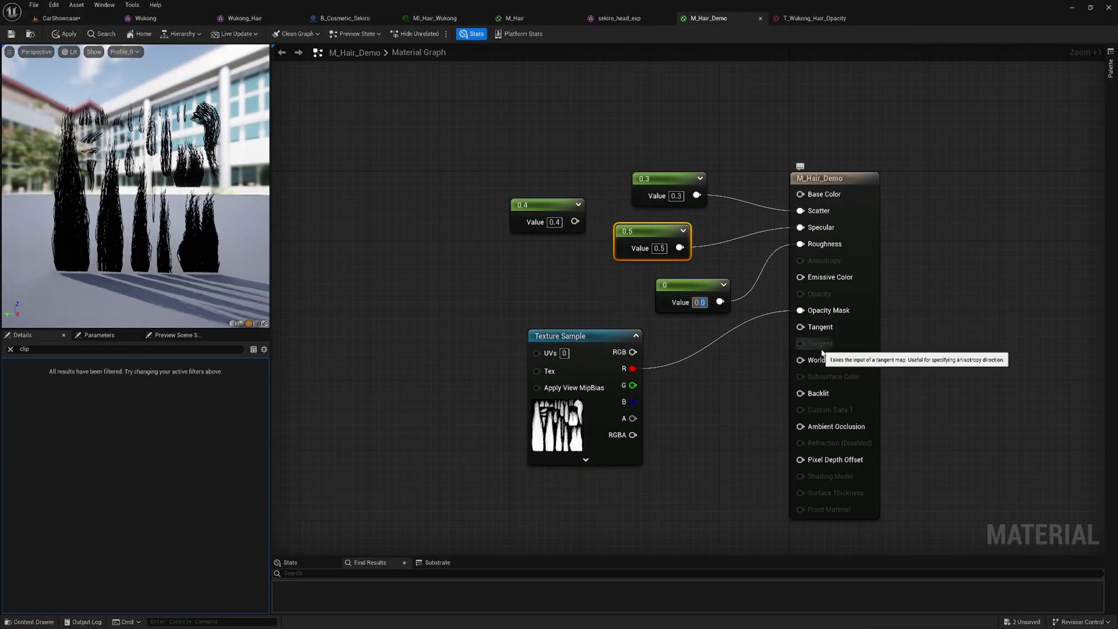
pyautogui.write('3')
pyautogui.press('Return')
# - Add a three-component vector constant, convert it to a parameter named Base Color and connect it to the material's Base Color input
pyautogui.click(520, 110)
pyautogui.press('3')
pyautogui.click(521, 110)
pyautogui.scroll(-1, 521, 111)
pyautogui.moveTo(610, 196); pyautogui.dragTo(590, 159)
pyautogui.rightClick(590, 159)
pyautogui.click(628, 177)
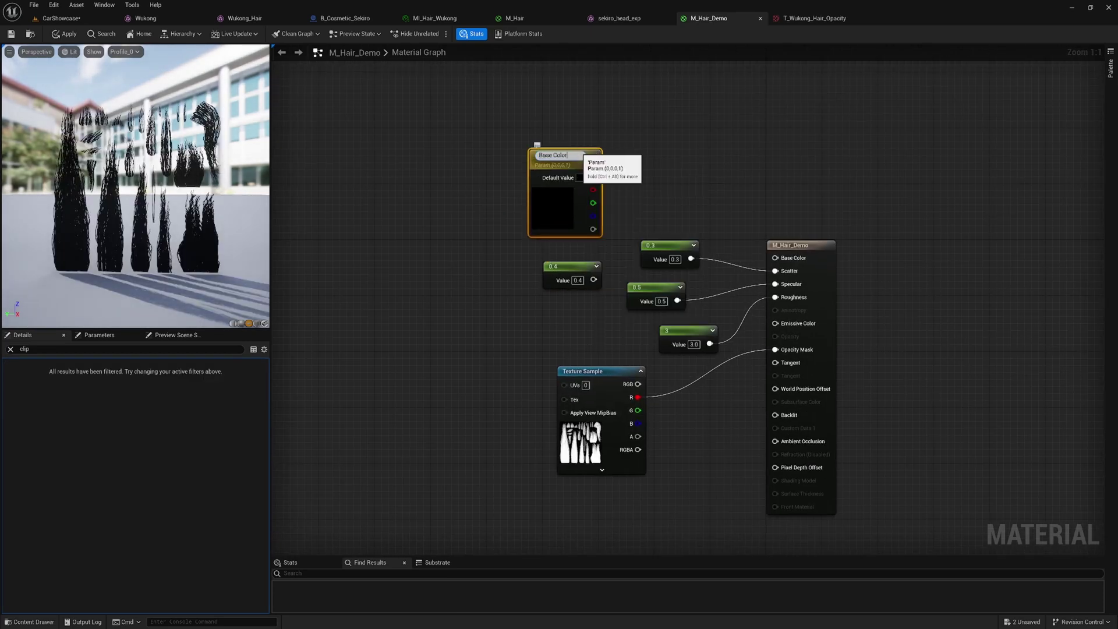
pyautogui.press('Return')
pyautogui.moveTo(593, 175); pyautogui.dragTo(776, 258)
pyautogui.rightClick(556, 156)
pyautogui.click(514, 179)
pyautogui.moveTo(643, 249); pyautogui.dragTo(639, 191, button='right')
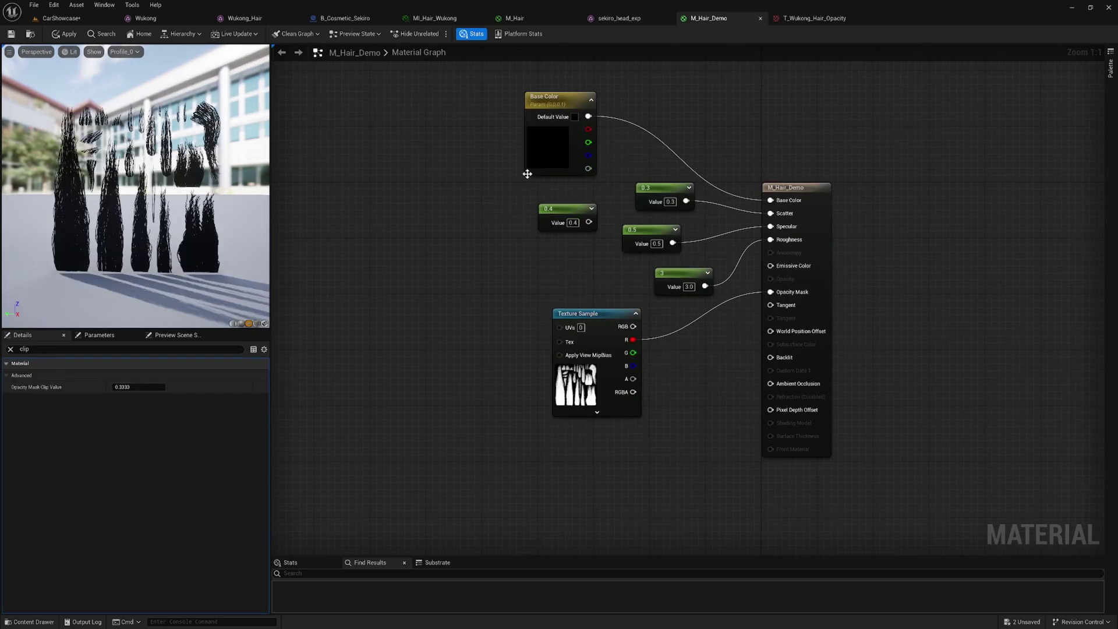
# - Convert the three connected scalar constants to parameters named Scatter, Specular and Roughness
pyautogui.rightClick(669, 199)
pyautogui.click(696, 213)
pyautogui.write('Scatter')
pyautogui.press('Return')
pyautogui.rightClick(640, 245)
pyautogui.click(670, 250)
pyautogui.write('Specular')
pyautogui.press('Return')
pyautogui.rightClick(669, 274)
pyautogui.click(716, 291)
pyautogui.write('Roughness')
pyautogui.press('Return')
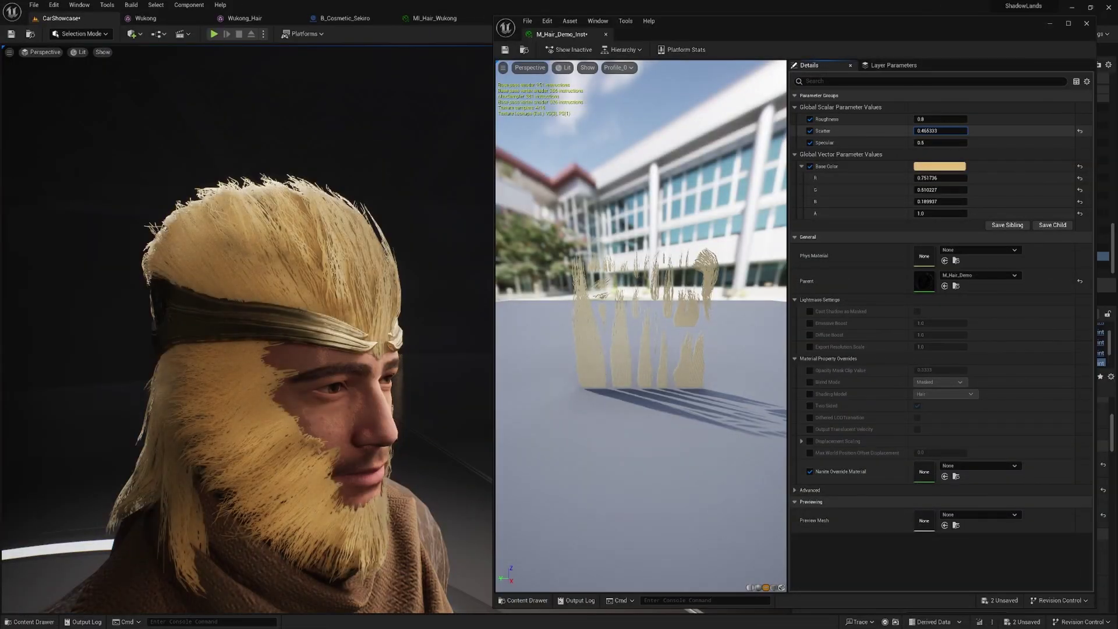
# - Test low and high Scatter values in the hair material instance, and restore Scatter to 0.3 and Specular to 0.5
pyautogui.moveTo(941, 131)
pyautogui.mouseDown()
pyautogui.moveTo(883, 131)
pyautogui.moveTo(944, 135)
pyautogui.mouseUp()
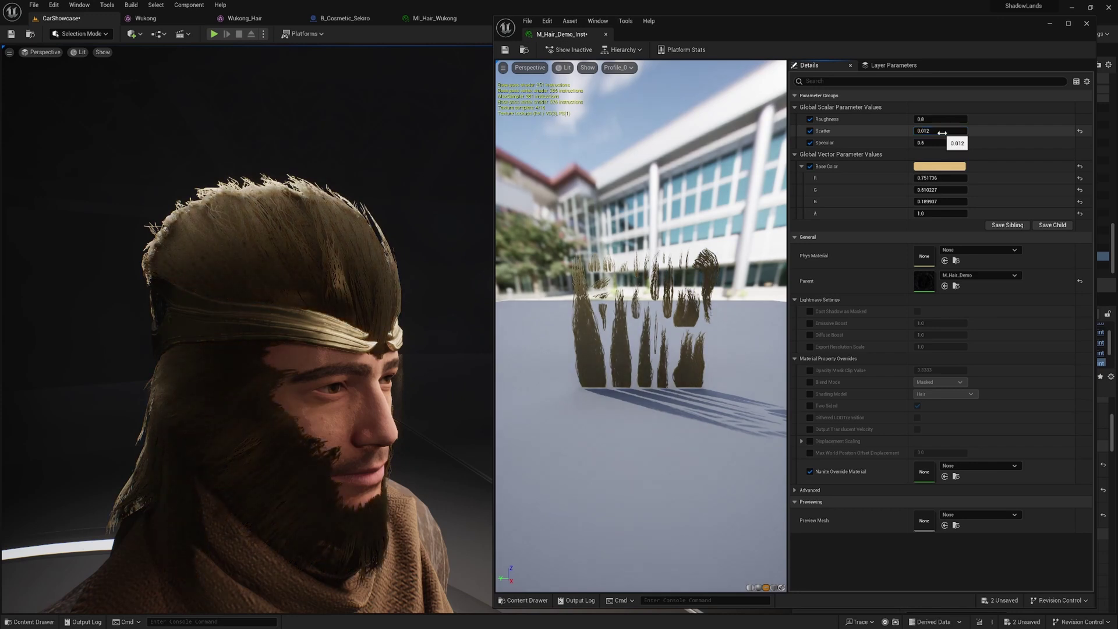
pyautogui.moveTo(940, 131)
pyautogui.mouseDown()
pyautogui.moveTo(1036, 130)
pyautogui.moveTo(954, 133)
pyautogui.mouseUp()
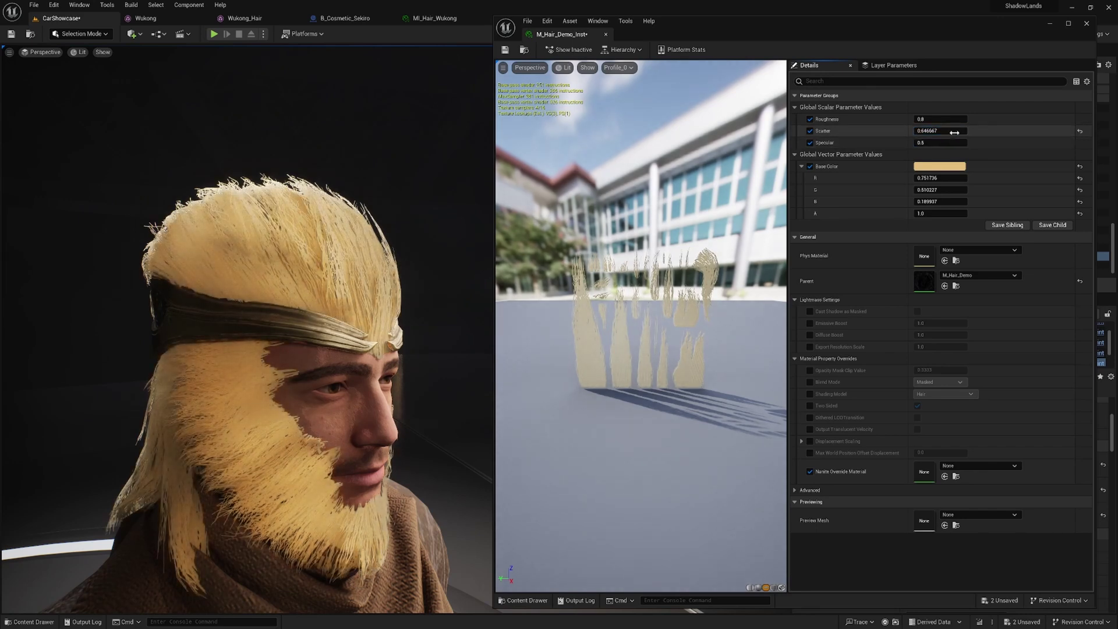
pyautogui.press('Return')
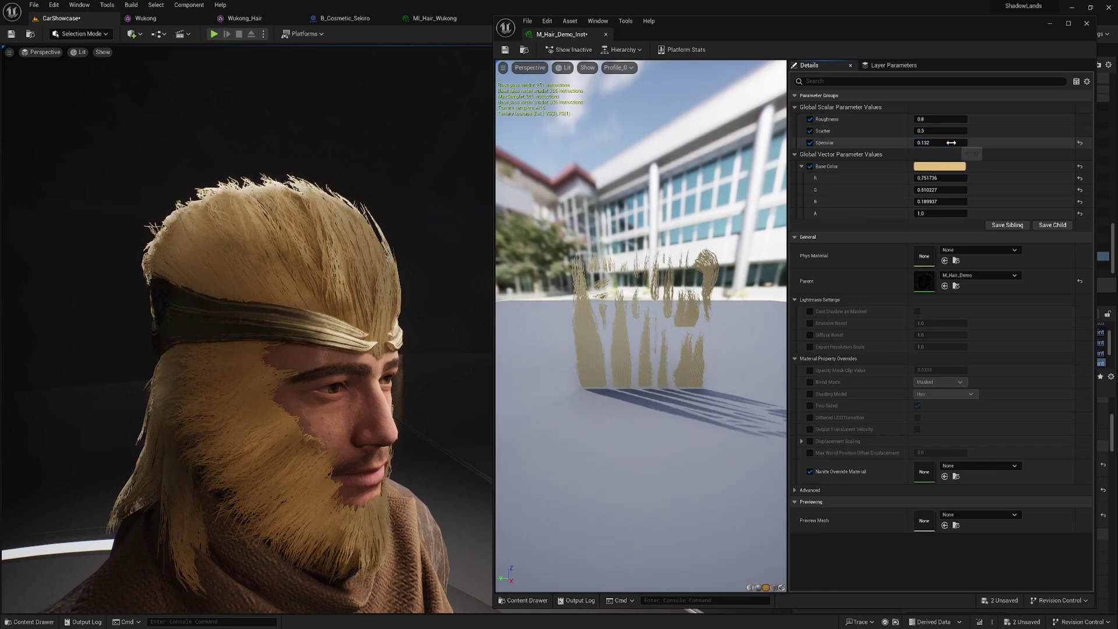
pyautogui.click(1080, 142)
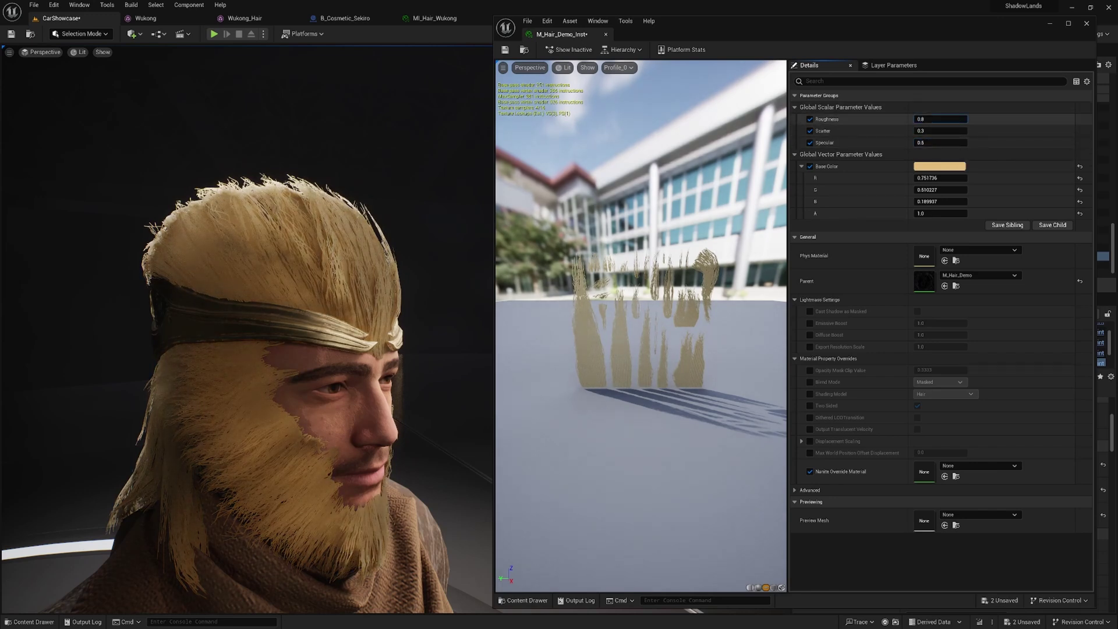
# - Lower the Roughness parameter of the hair material instance
pyautogui.moveTo(941, 119); pyautogui.dragTo(908, 119)
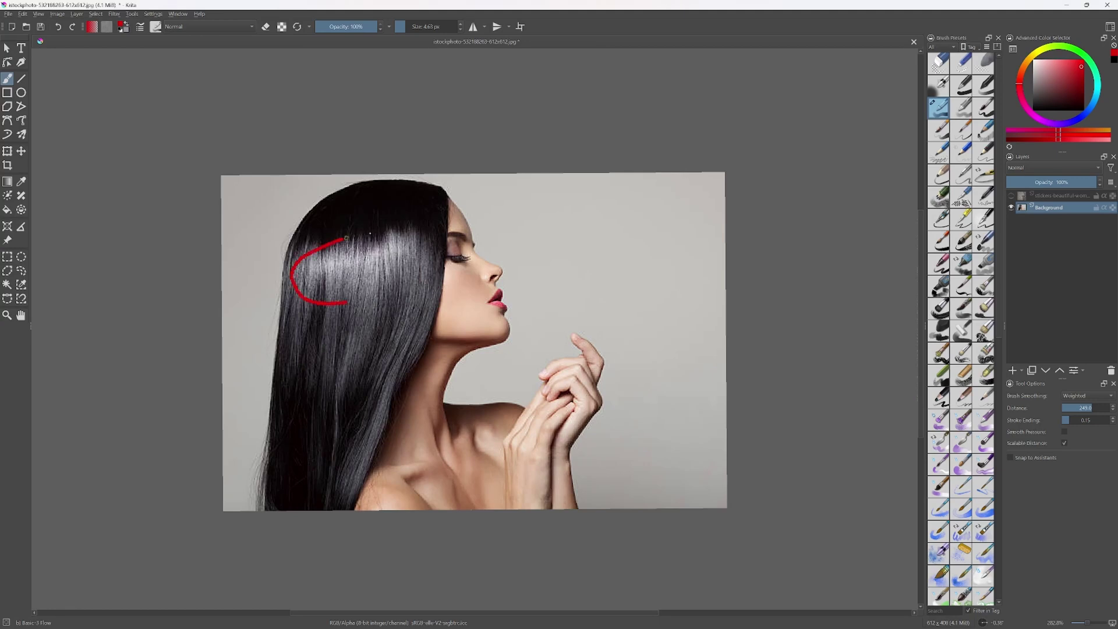
# - In Krita, hide the Background layer, then show and select the reference image layer above it
pyautogui.click(1012, 208)
pyautogui.click(1012, 195)
pyautogui.click(1055, 195)
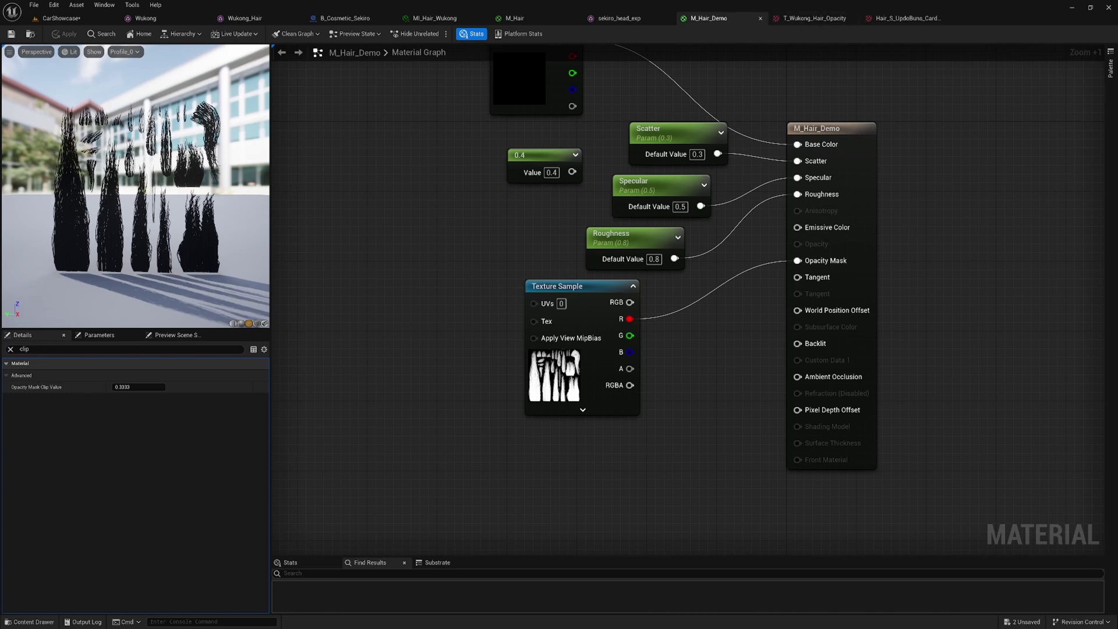
# - Draw a root-to-tip direction arrow over the tallest hair card in the T_Wukong_Hair_Opacity screenshot, and close the Snipping Tool
pyautogui.moveTo(1117, 260); pyautogui.dragTo(432, 201)
pyautogui.doubleClick(483, 202)
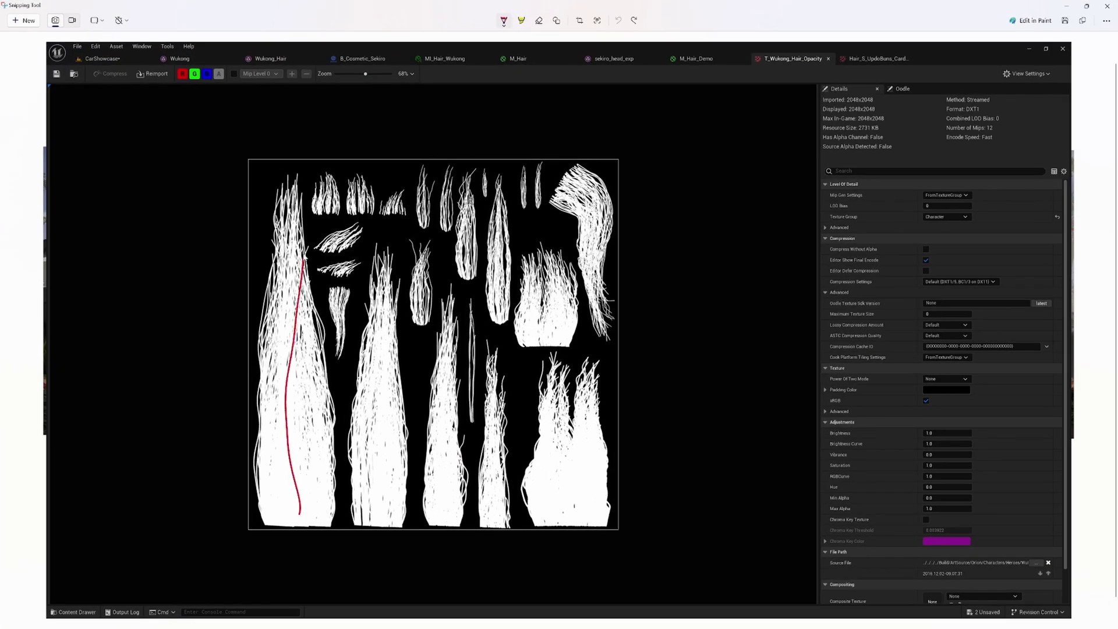
pyautogui.moveTo(304, 255); pyautogui.dragTo(308, 207)
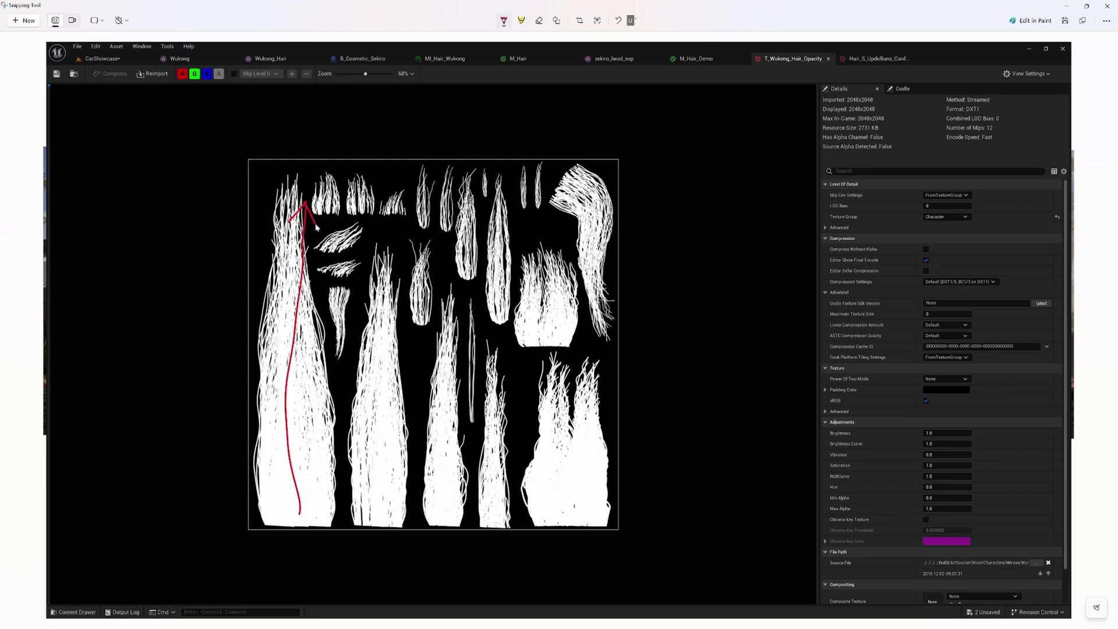
pyautogui.doubleClick(695, 13)
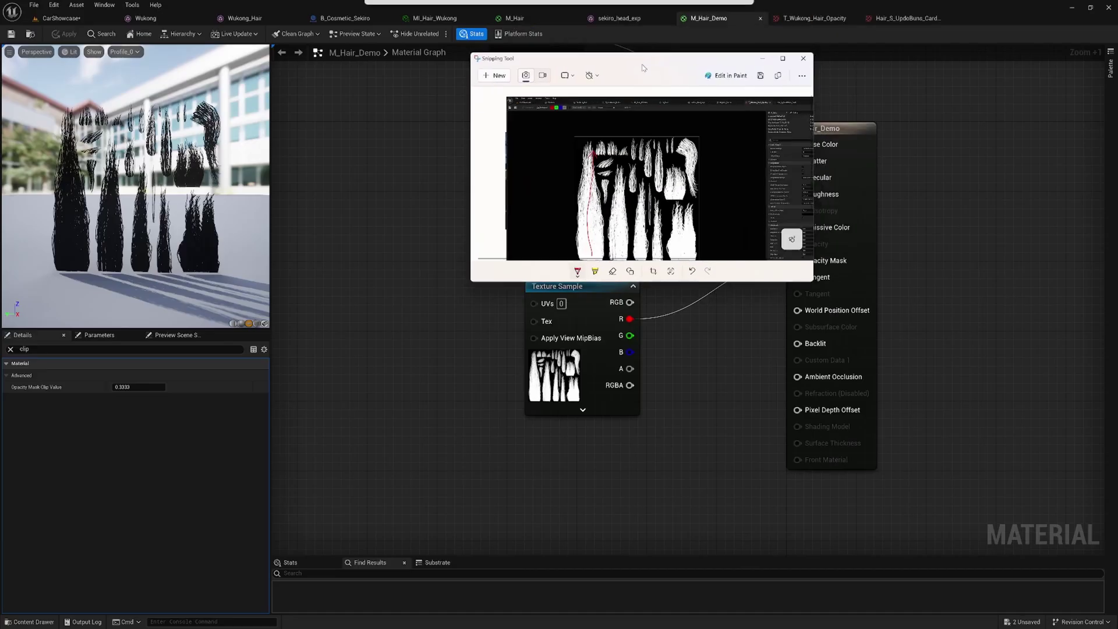
pyautogui.click(803, 59)
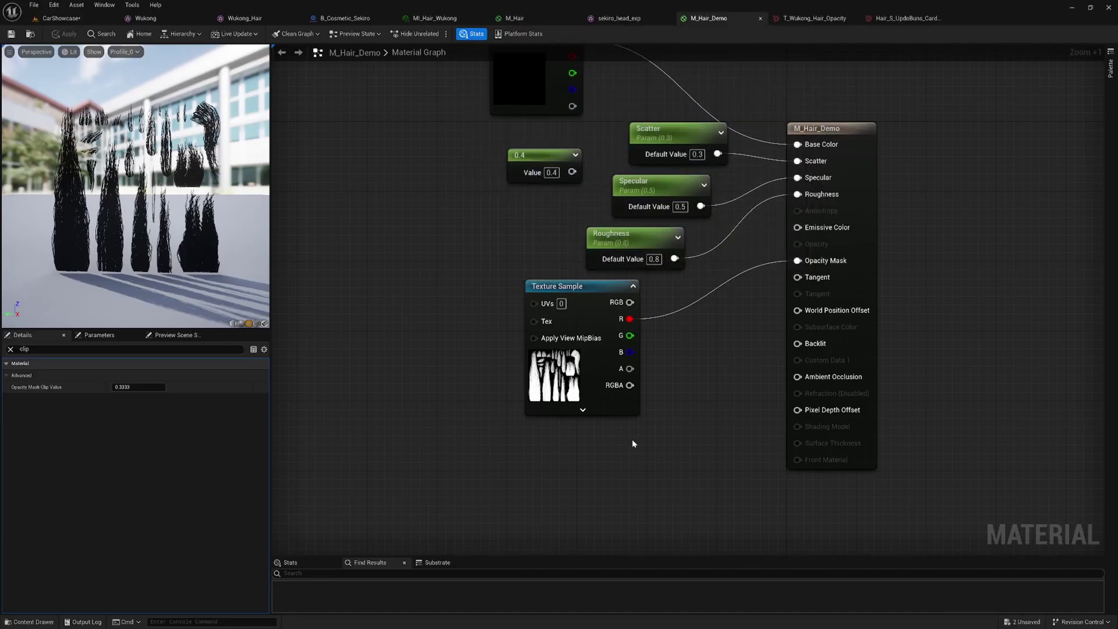
# - Add a three-component vector constant of 0, 1, 0 beneath the opacity Texture Sample and connect it to the material's Tangent input
pyautogui.press('3')
pyautogui.click(609, 447)
pyautogui.moveTo(649, 457); pyautogui.dragTo(606, 457)
pyautogui.click(623, 480)
pyautogui.write('1')
pyautogui.click(692, 491)
pyautogui.moveTo(671, 469); pyautogui.dragTo(798, 278)
pyautogui.moveTo(626, 448); pyautogui.dragTo(599, 447)
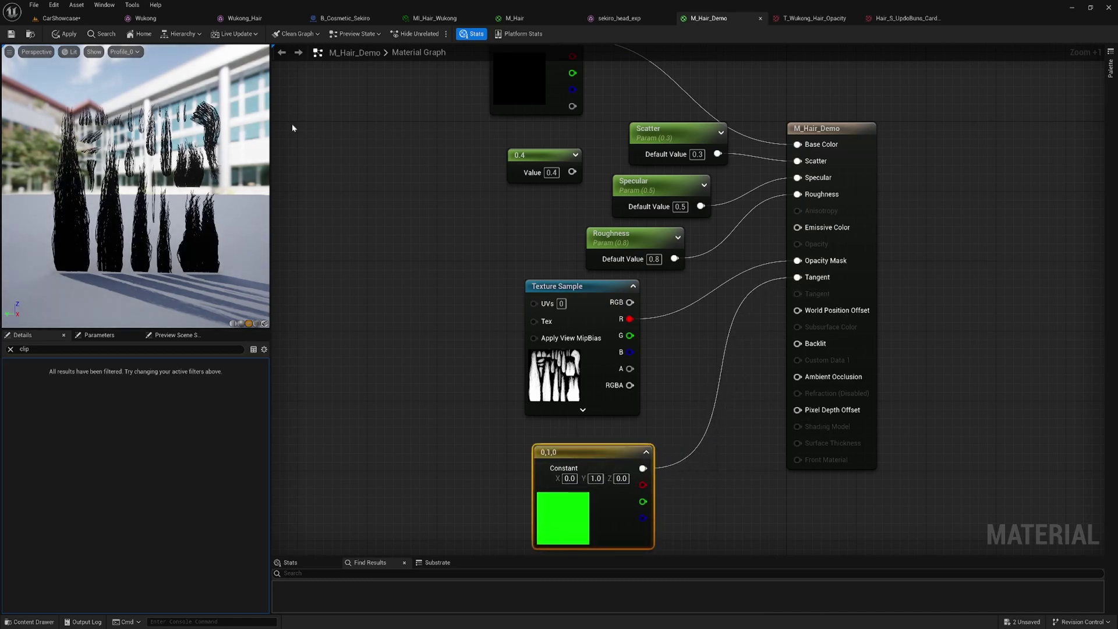
# - Save the M_Hair_Demo material and inspect the character's hair in the CarShowcase level
pyautogui.click(11, 34)
pyautogui.click(51, 20)
pyautogui.scroll(-2, 445, 265)
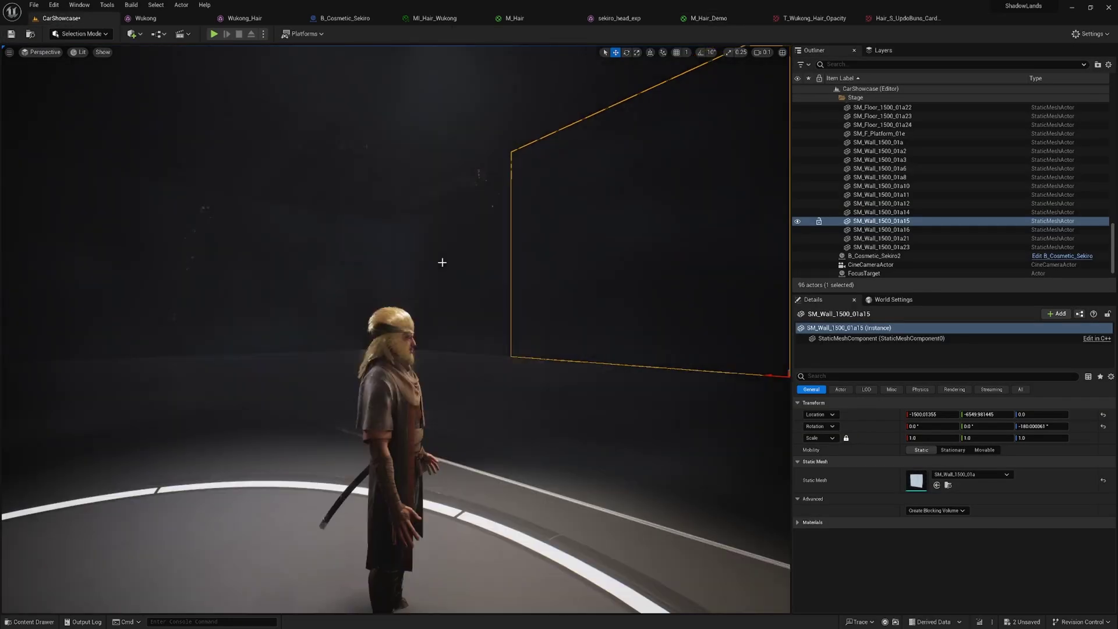
pyautogui.scroll(2, 444, 263)
pyautogui.scroll(-1, 464, 290)
pyautogui.moveTo(465, 290); pyautogui.dragTo(373, 318, button='right')
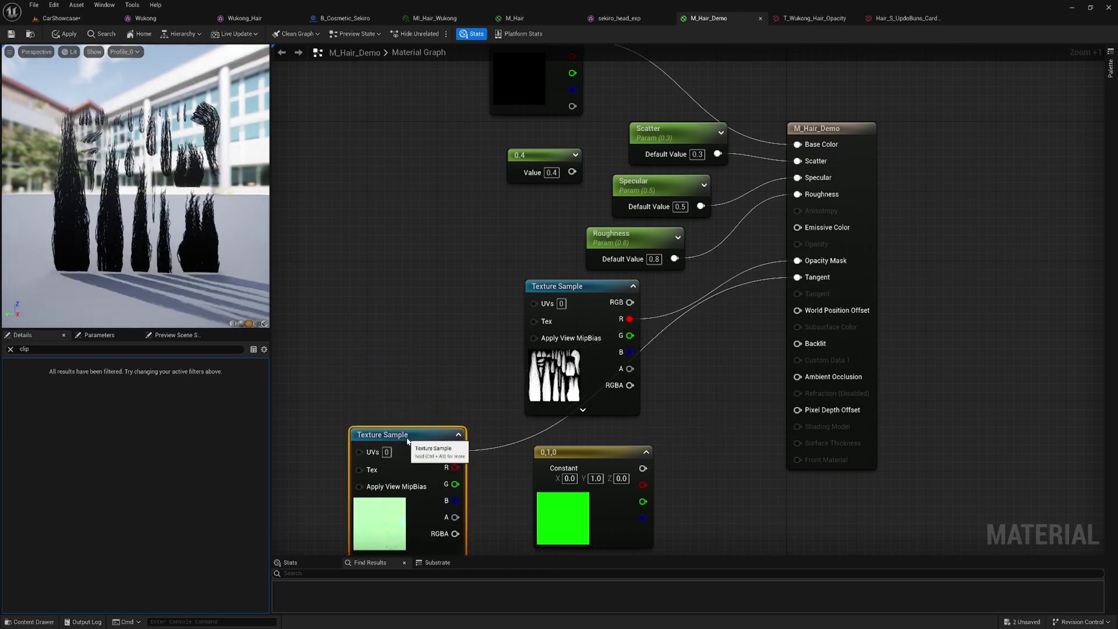
# - Reposition the light green Texture Sample node in the material graph, and open the T_Wukong_Hair_Root texture for inspection
pyautogui.moveTo(430, 386); pyautogui.dragTo(454, 278, button='right')
pyautogui.moveTo(441, 325); pyautogui.dragTo(442, 360)
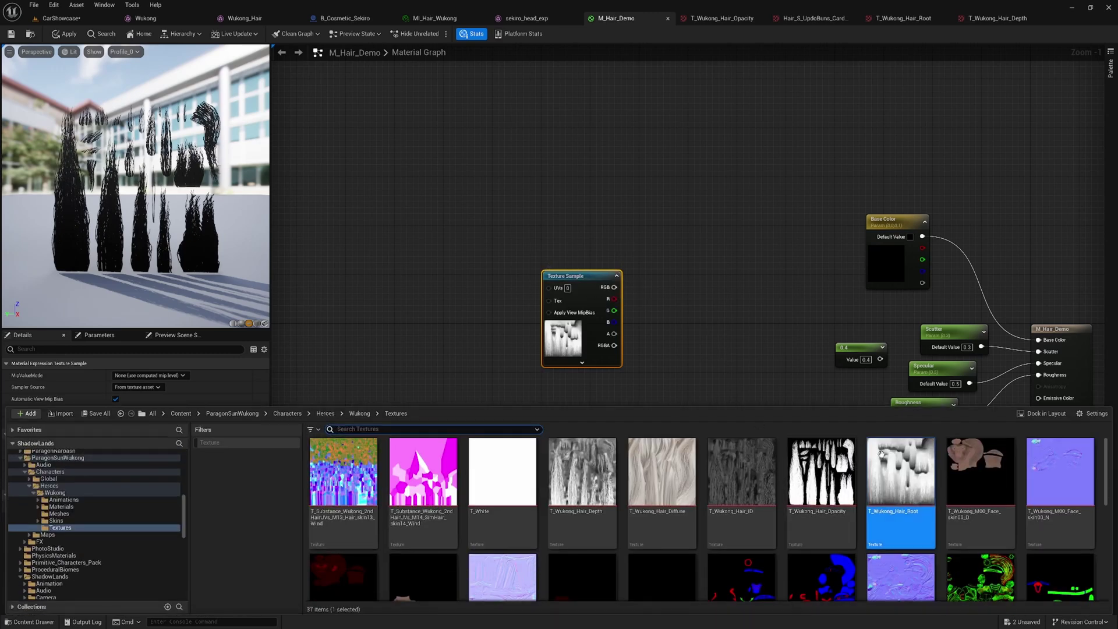
pyautogui.doubleClick(890, 460)
pyautogui.scroll(-1, 621, 274)
pyautogui.scroll(1, 622, 272)
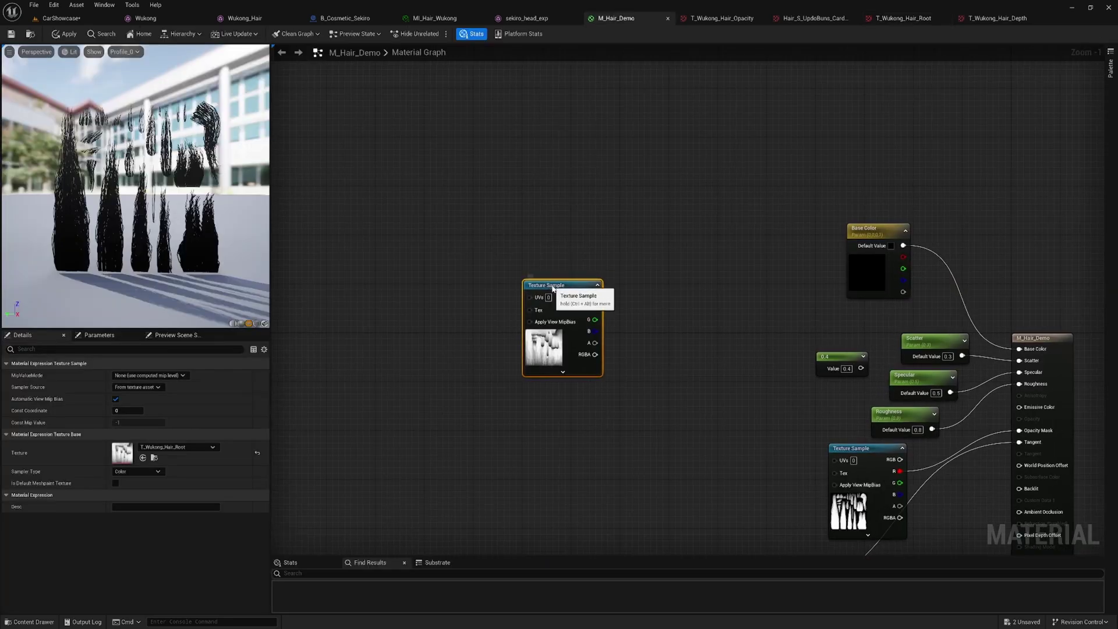
# - Add a LinearInterpolate node and two three-component vector constants, stacking the constants above the hair root Texture Sample
pyautogui.rightClick(565, 269)
pyautogui.write('lerp')
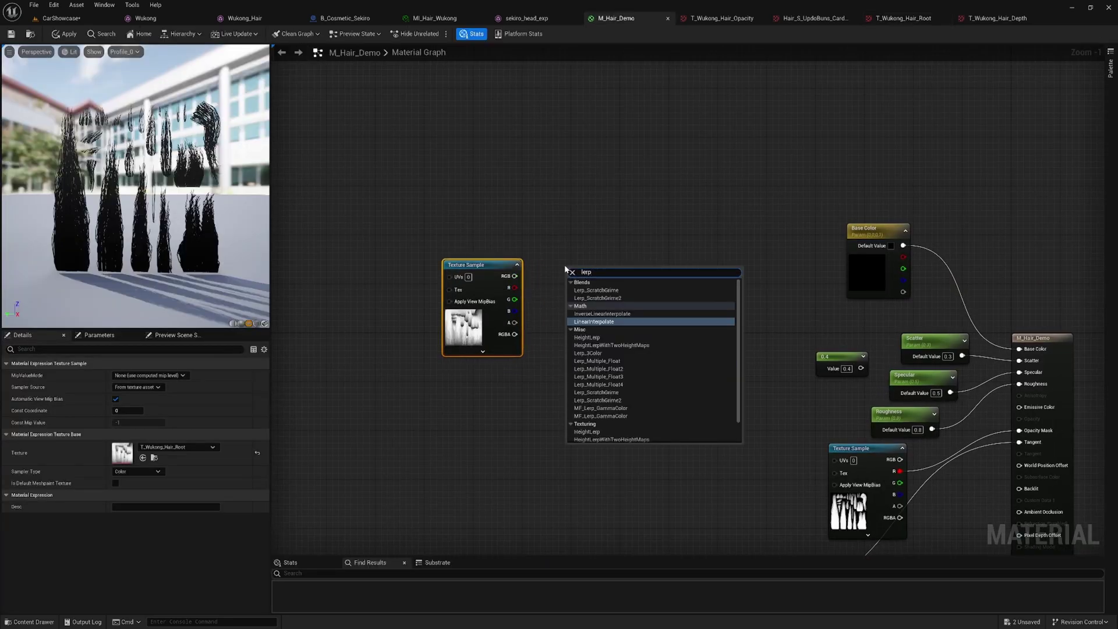
pyautogui.press('Return')
pyautogui.moveTo(580, 272); pyautogui.dragTo(611, 229)
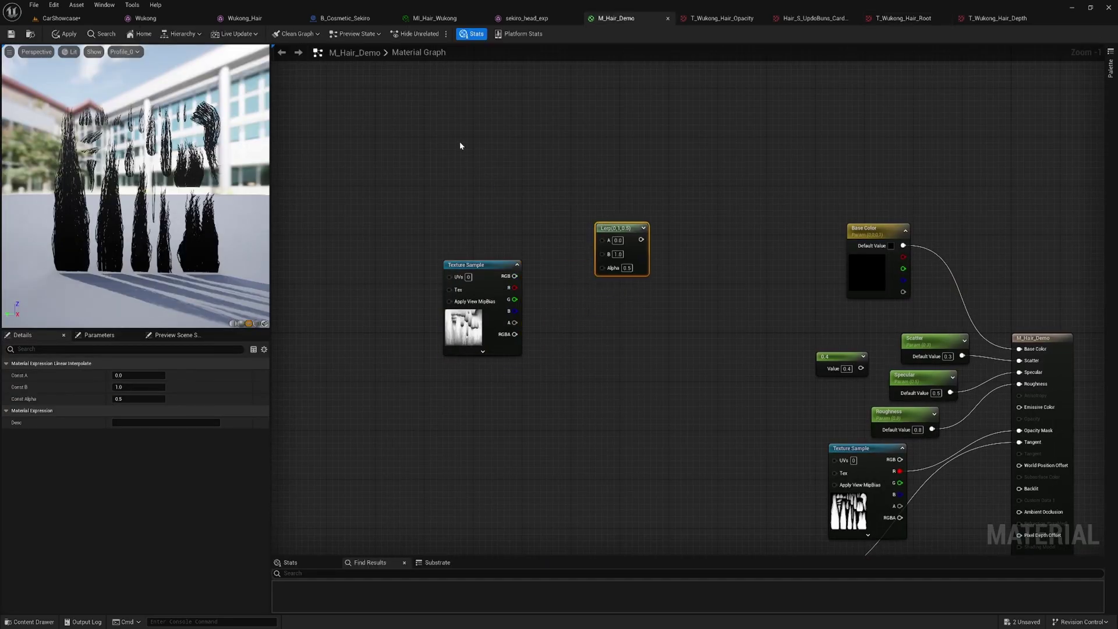
pyautogui.click(448, 102)
pyautogui.click(476, 200)
pyautogui.moveTo(455, 265); pyautogui.dragTo(466, 327)
pyautogui.moveTo(500, 203); pyautogui.dragTo(468, 204)
# - Convert the upper vector constant to a parameter named Root
pyautogui.click(477, 107)
pyautogui.rightClick(476, 107)
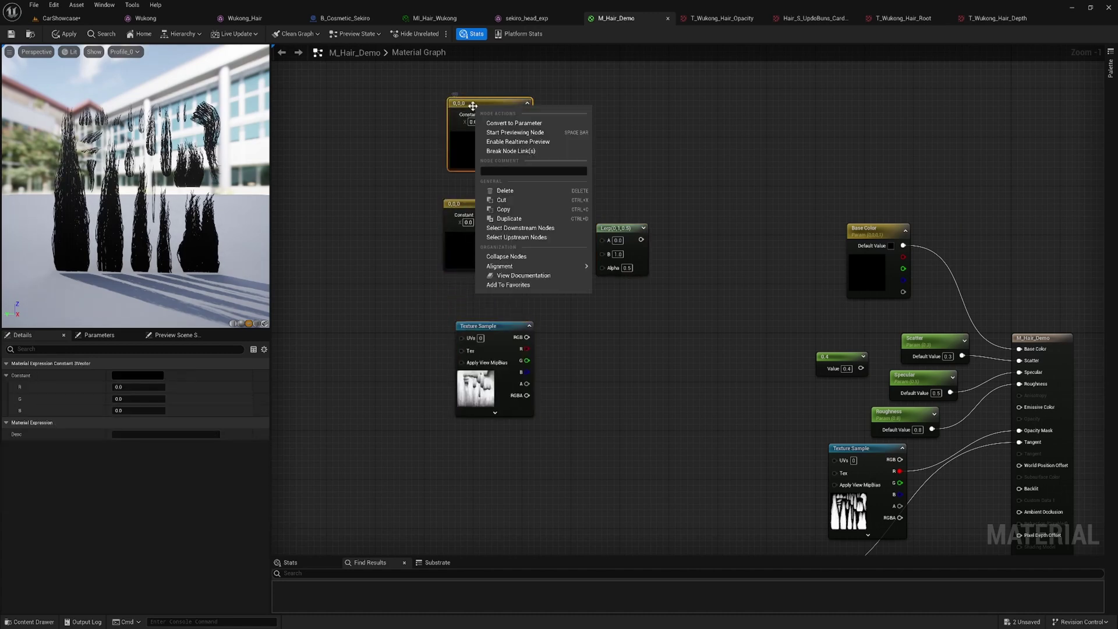
pyautogui.click(529, 123)
pyautogui.write('Root')
pyautogui.press('Return')
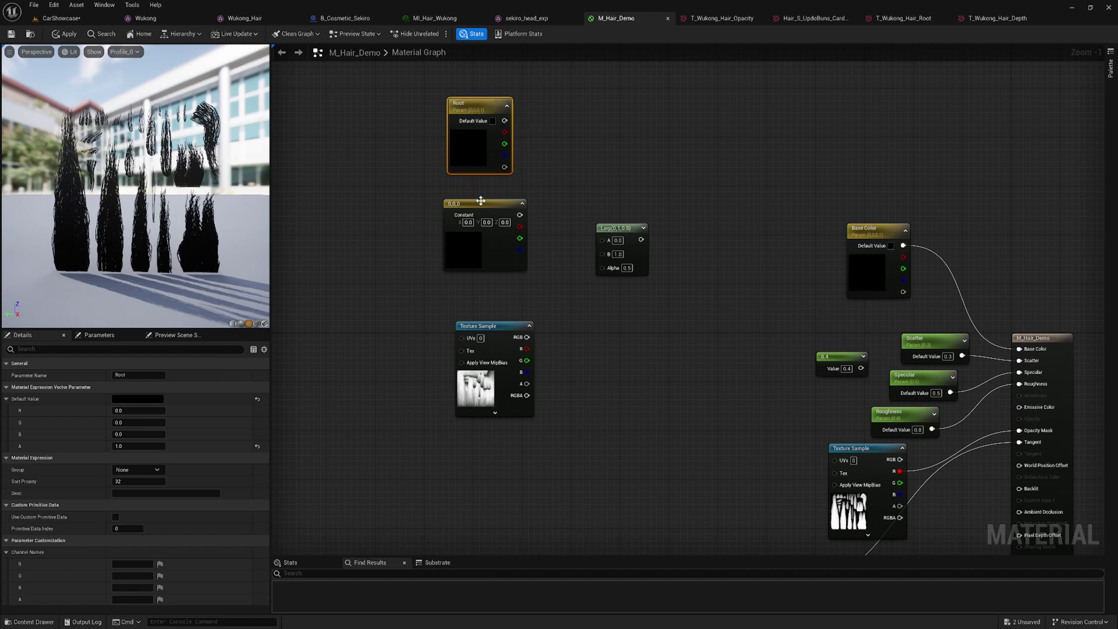
# - Convert the lower vector constant to a parameter named Tip Color and open its default colour for editing
pyautogui.rightClick(482, 203)
pyautogui.click(499, 220)
pyautogui.write('Tip Color')
pyautogui.press('Return')
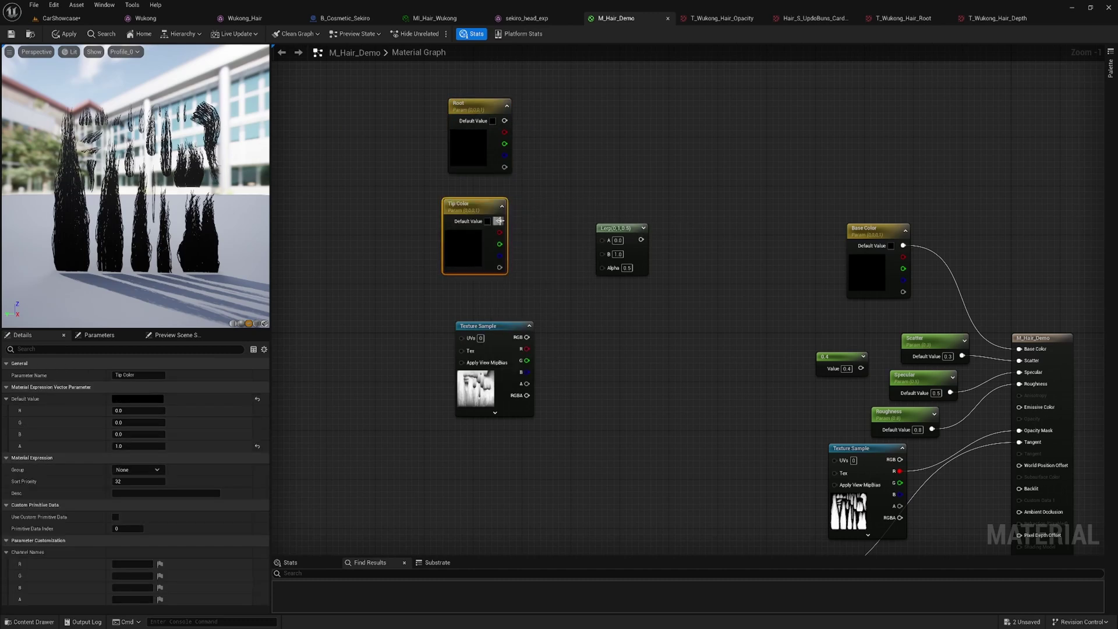
pyautogui.click(488, 222)
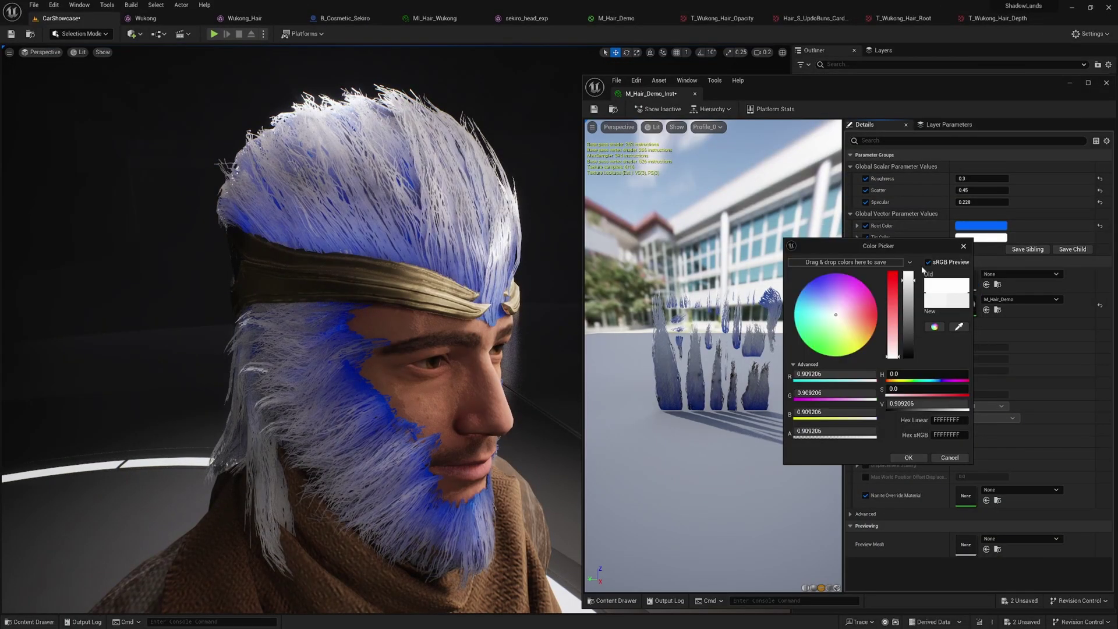
# - In the hair material instance, set Tip Color to orange-red (sRGB FF4E00) and Root Color to black, and try another Tip Color
pyautogui.moveTo(841, 322); pyautogui.dragTo(877, 317)
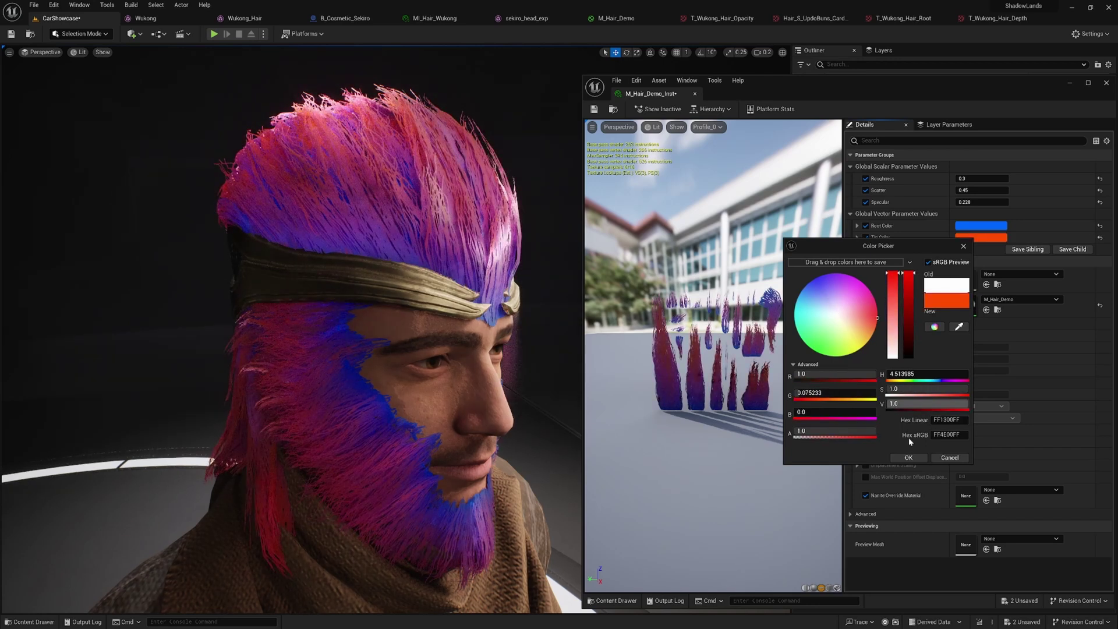
pyautogui.click(910, 458)
pyautogui.click(981, 225)
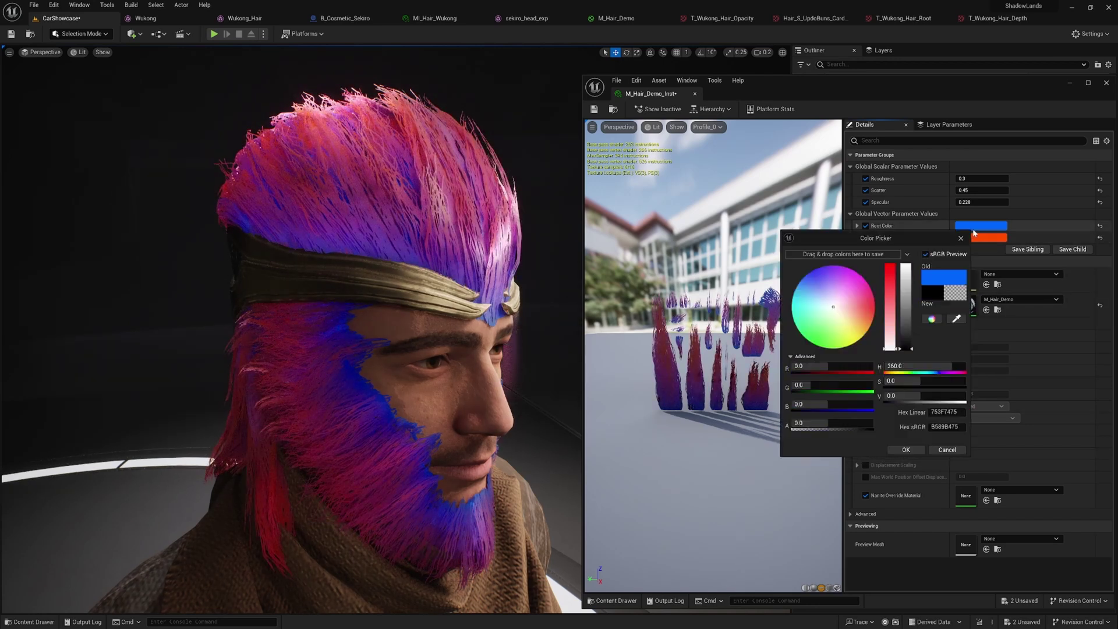
pyautogui.moveTo(908, 279); pyautogui.dragTo(907, 350)
pyautogui.click(920, 450)
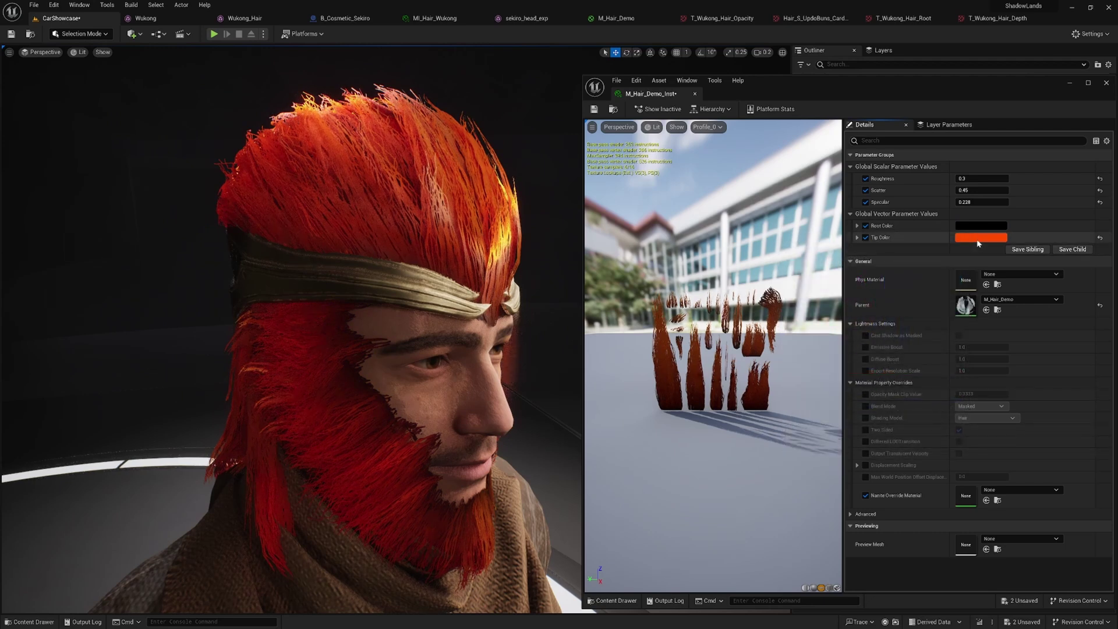
pyautogui.click(981, 237)
pyautogui.click(865, 343)
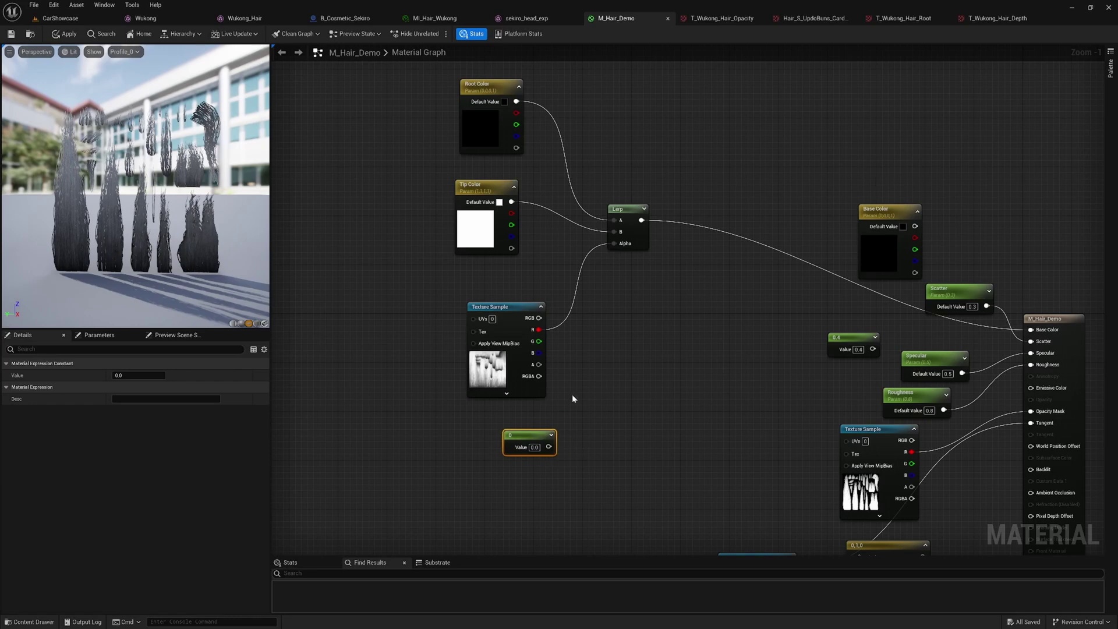
# - Add a Power node with the root texture's red channel as Base and the scalar constant, set to 1, as Exp
pyautogui.rightClick(572, 394)
pyautogui.write('power')
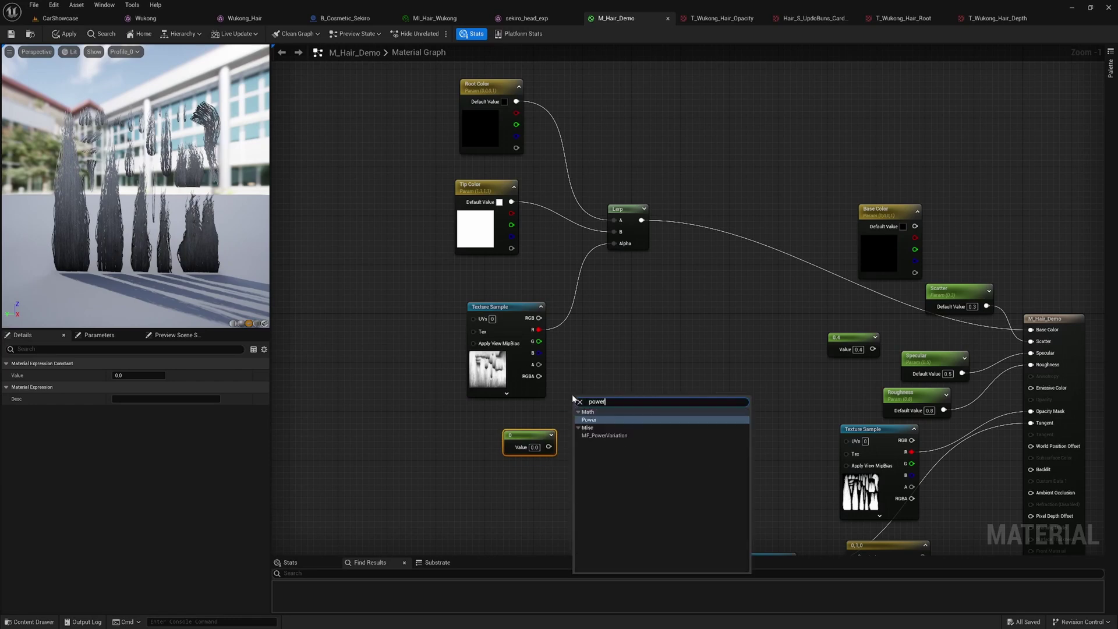
pyautogui.press('Return')
pyautogui.moveTo(549, 448); pyautogui.dragTo(536, 330)
pyautogui.write('1')
pyautogui.click(568, 478)
pyautogui.moveTo(589, 401); pyautogui.dragTo(604, 350)
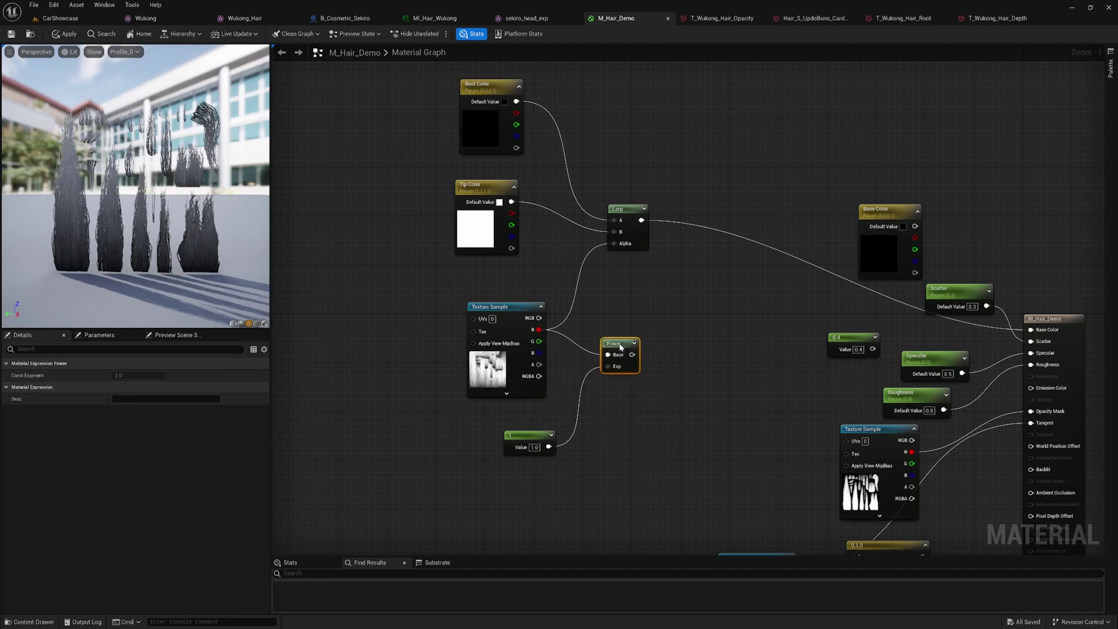
# - Preview the Power node and raise its exponent constant to 2, then to 3
pyautogui.press('space')
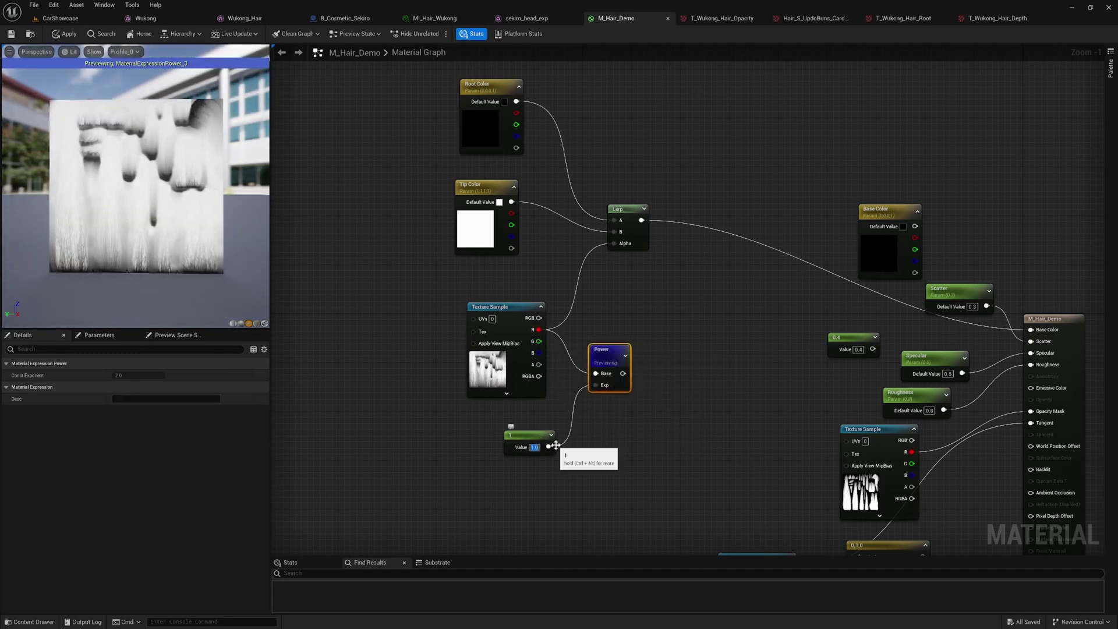
pyautogui.write('2')
pyautogui.press('Return')
pyautogui.write('3')
pyautogui.press('Return')
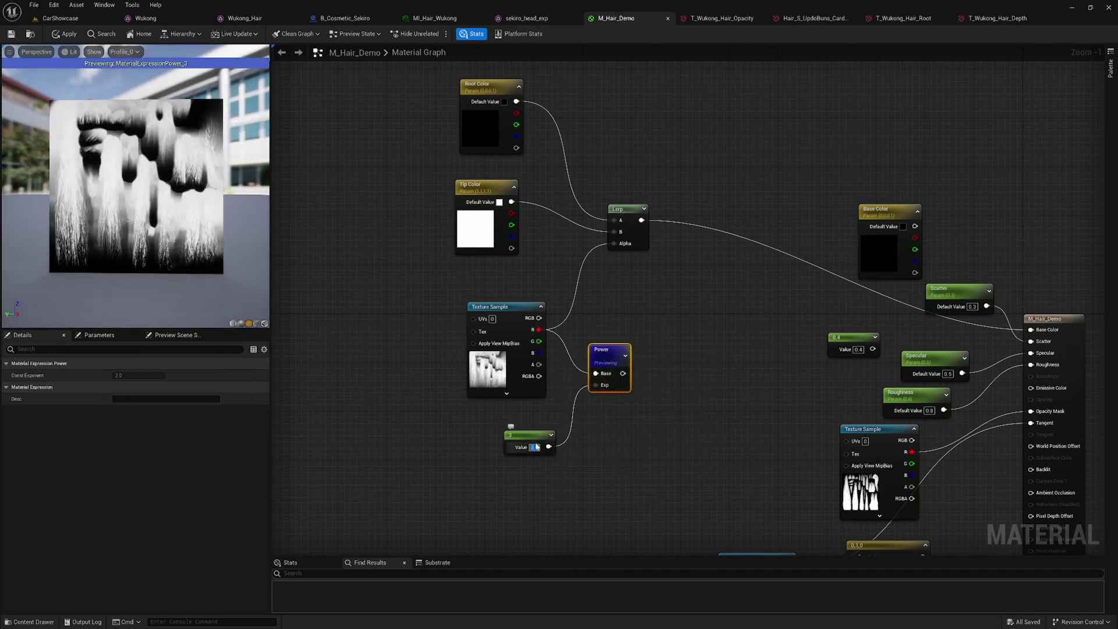
# - Convert the Power node's exponent constant to a parameter named Root Scalar
pyautogui.rightClick(527, 435)
pyautogui.click(617, 453)
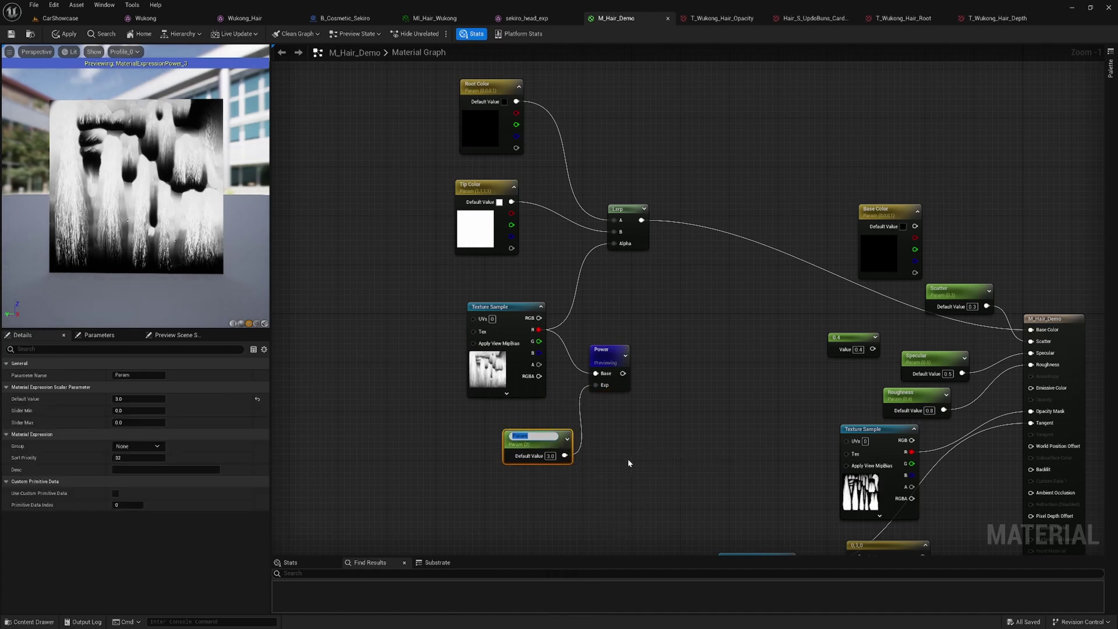
pyautogui.write('Root Scalar')
pyautogui.press('Return')
# - Add a CheapContrast node beside the Power node and feed the Power result into its In input
pyautogui.moveTo(650, 438); pyautogui.dragTo(628, 437, button='right')
pyautogui.rightClick(627, 436)
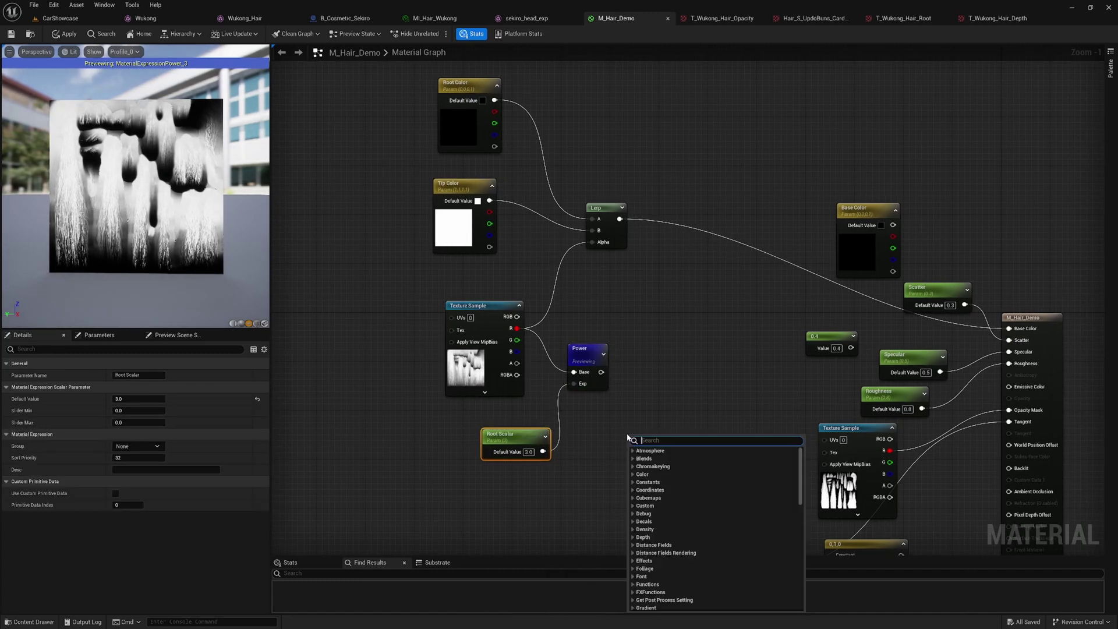
pyautogui.write('cj')
pyautogui.write('heap')
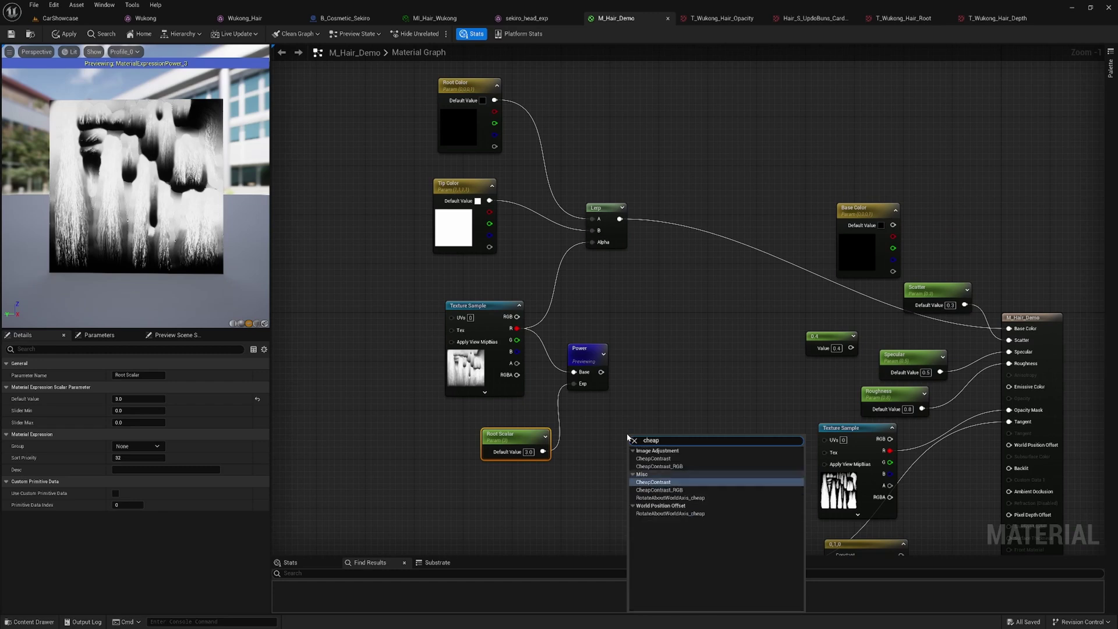
pyautogui.press('Return')
pyautogui.moveTo(668, 441); pyautogui.dragTo(675, 375)
pyautogui.moveTo(601, 373); pyautogui.dragTo(668, 361)
# - Connect a new scalar constant to the Contrast input of CheapContrast and preview that node
pyautogui.press('1')
pyautogui.click(599, 429)
pyautogui.moveTo(611, 433); pyautogui.dragTo(654, 383)
pyautogui.click(688, 372)
pyautogui.press('space')
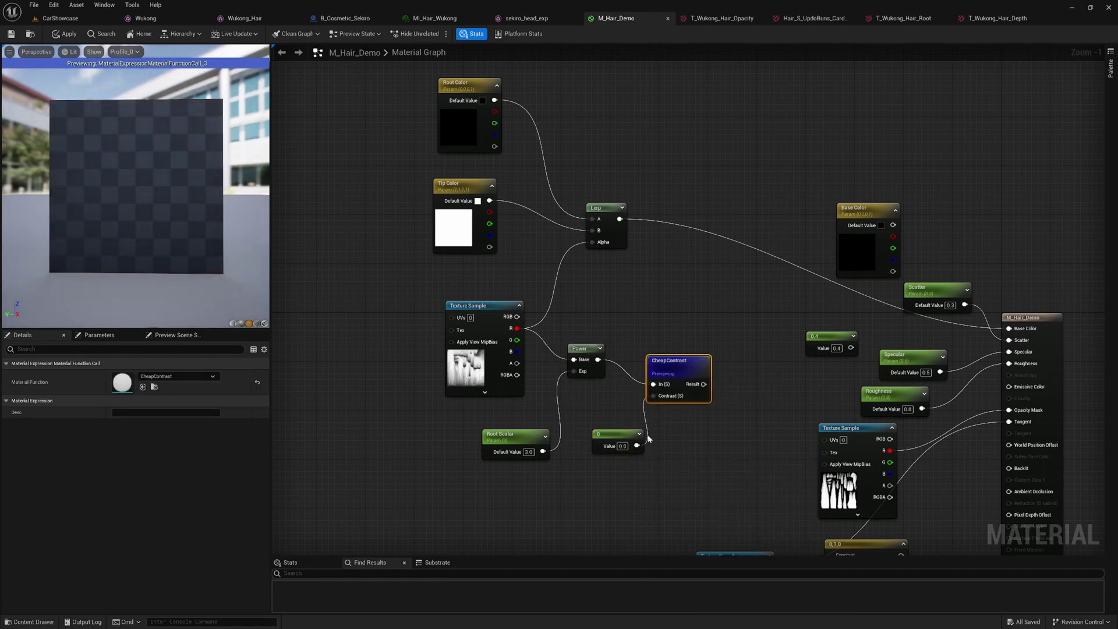
# - Set the contrast constant to 1, then raise it to 3
pyautogui.click(623, 447)
pyautogui.write('1')
pyautogui.click(642, 472)
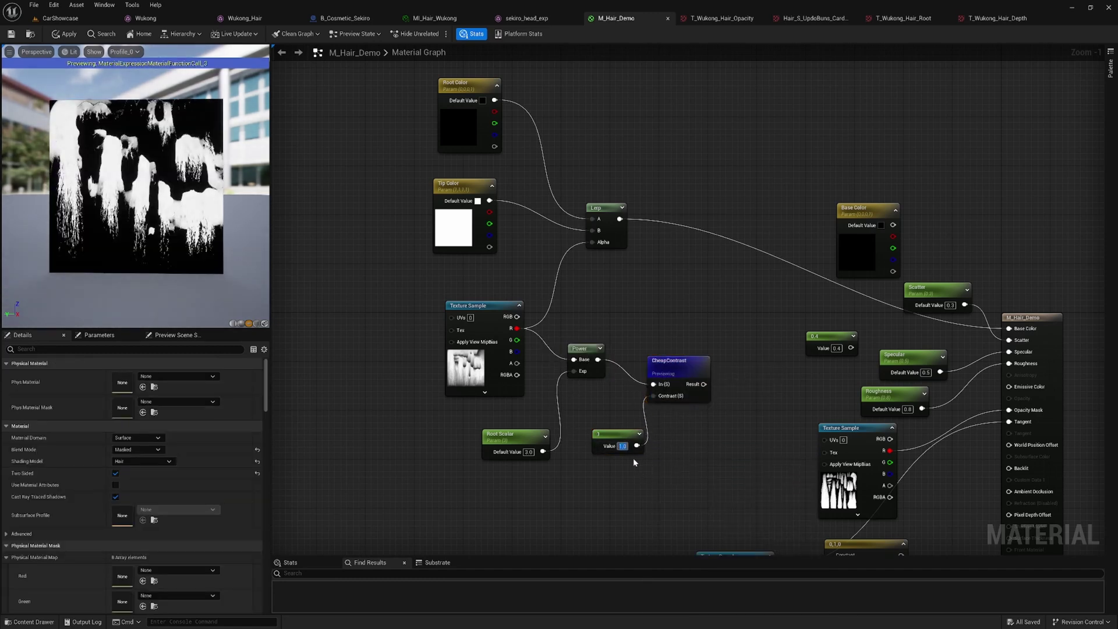
pyautogui.click(640, 469)
# - Convert the contrast constant to a parameter named Root Contrast
pyautogui.click(617, 434)
pyautogui.rightClick(617, 434)
pyautogui.click(664, 451)
pyautogui.write('Root')
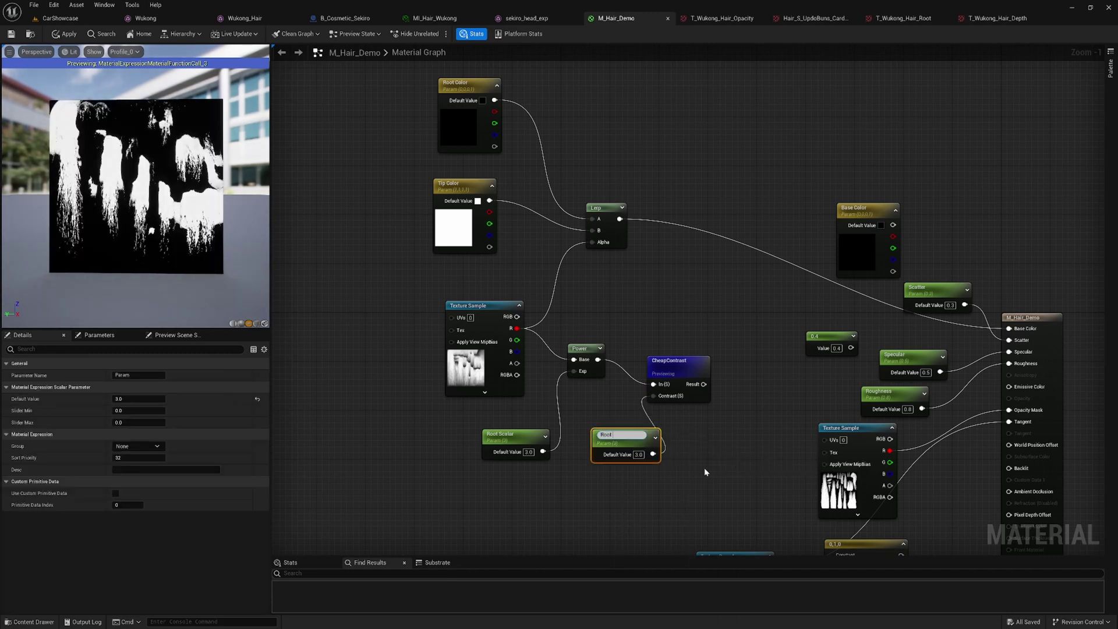
pyautogui.write(' Contrast')
pyautogui.press('Return')
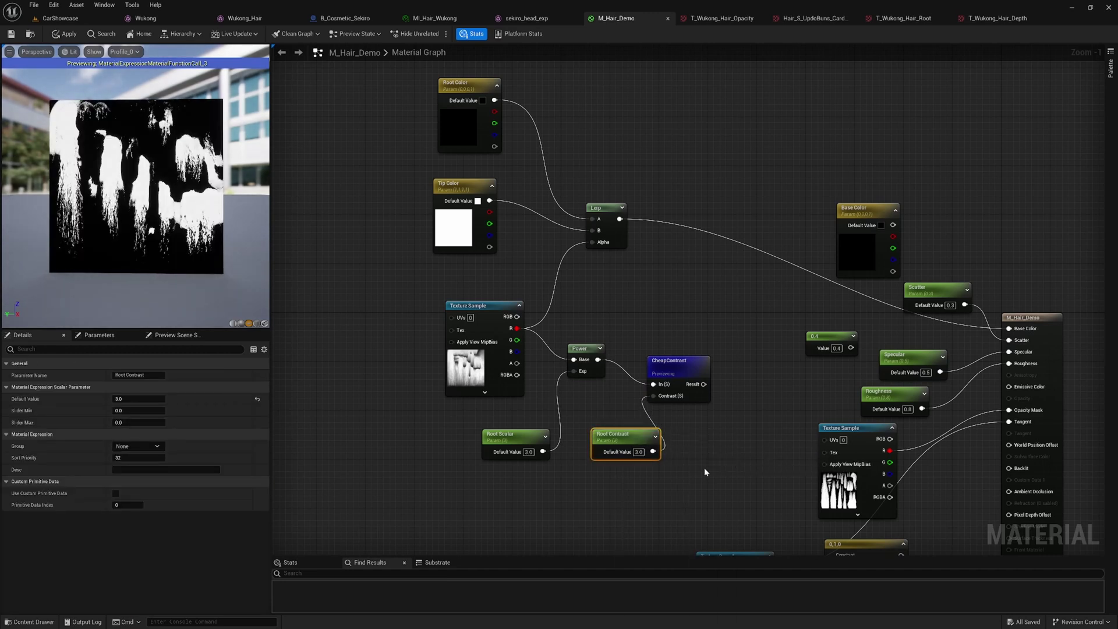
# - Connect the CheapContrast result to the Lerp's Alpha, and move the root mask node group clear of the Lerp
pyautogui.moveTo(704, 384); pyautogui.dragTo(595, 242)
pyautogui.moveTo(452, 318); pyautogui.dragTo(540, 372)
pyautogui.click(395, 300)
pyautogui.moveTo(394, 295); pyautogui.dragTo(667, 466)
pyautogui.moveTo(679, 376); pyautogui.dragTo(510, 300)
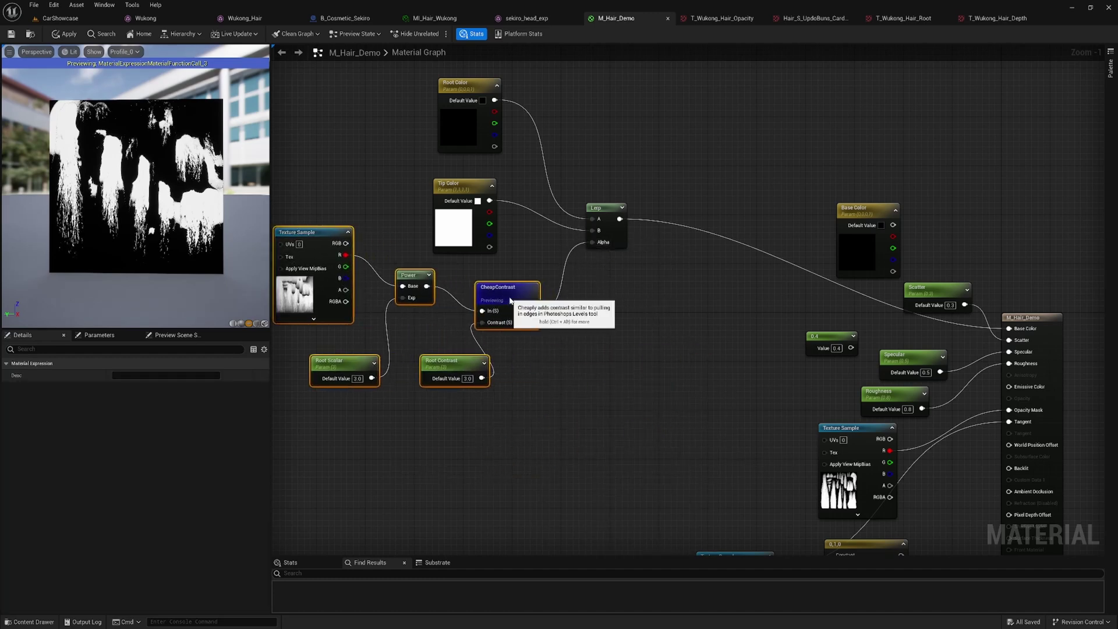
pyautogui.click(590, 336)
pyautogui.scroll(-1, 634, 350)
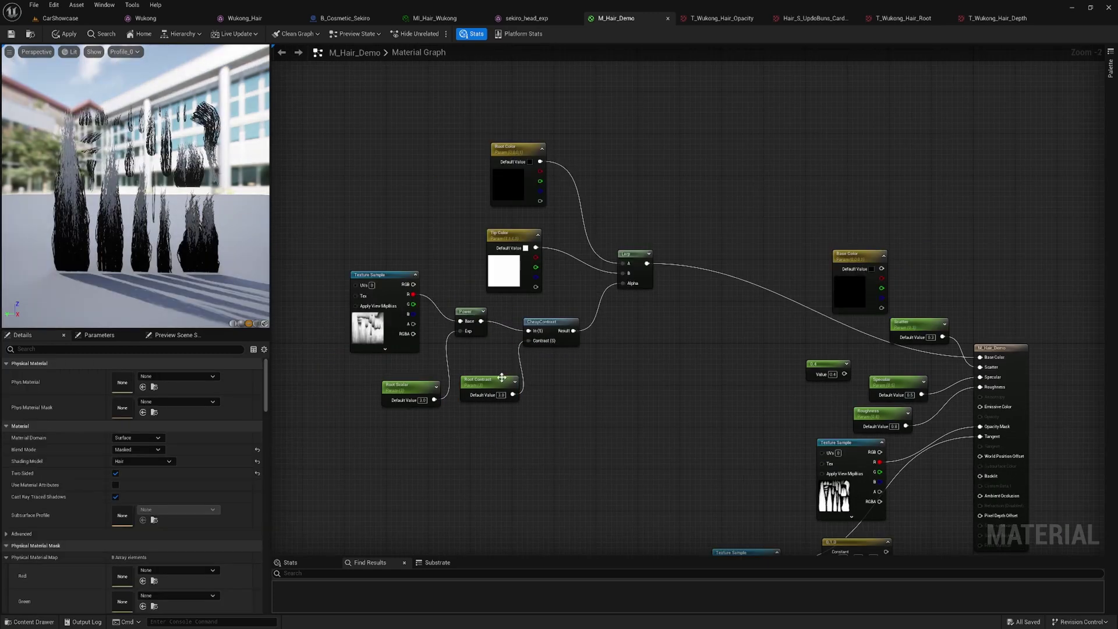
# - Duplicate the Root Contrast parameter, rename the copy Brightness and place it beside the original
pyautogui.click(500, 379)
pyautogui.hotkey('ctrl', 'c')
pyautogui.hotkey('ctrl', 'v')
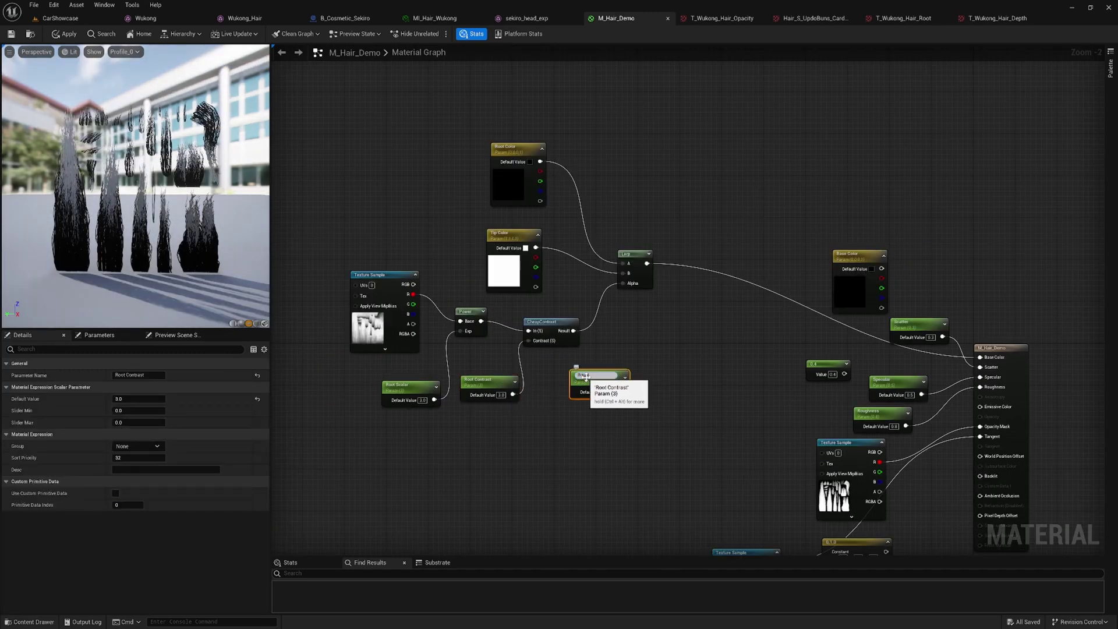
pyautogui.moveTo(586, 377); pyautogui.dragTo(580, 388)
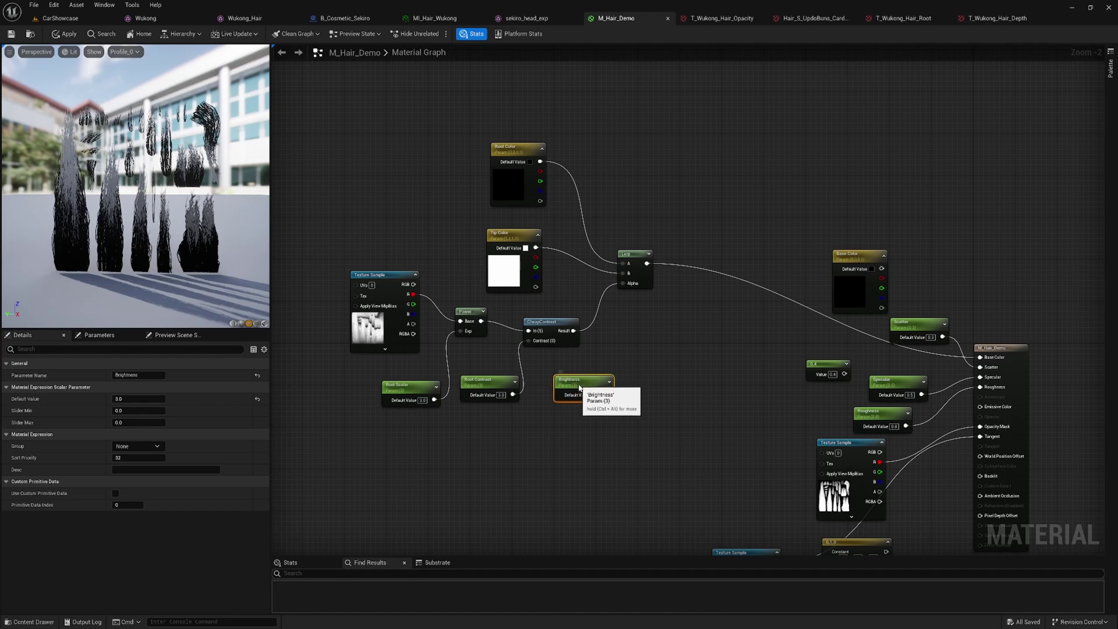
# - Add a Multiply node between the Lerp and the material's main node
pyautogui.click(649, 358)
pyautogui.click(649, 358)
pyautogui.moveTo(670, 366); pyautogui.dragTo(699, 337)
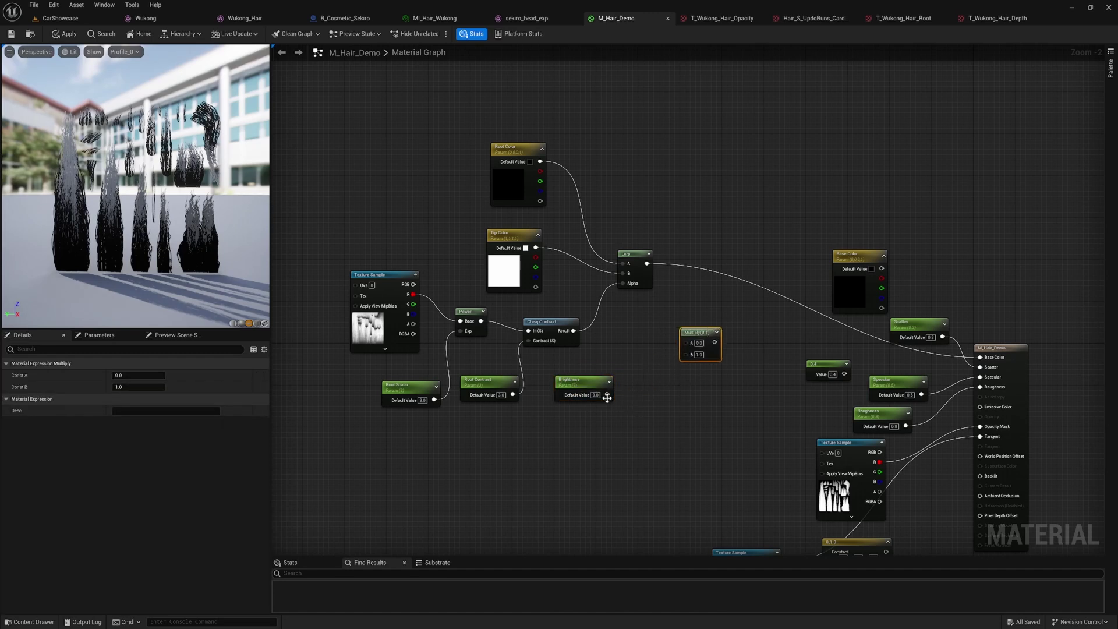
# - Connect the Lerp result and the Brightness parameter, defaulting to 1.0, to the Multiply node and place it nearer the Lerp
pyautogui.moveTo(608, 395); pyautogui.dragTo(646, 263)
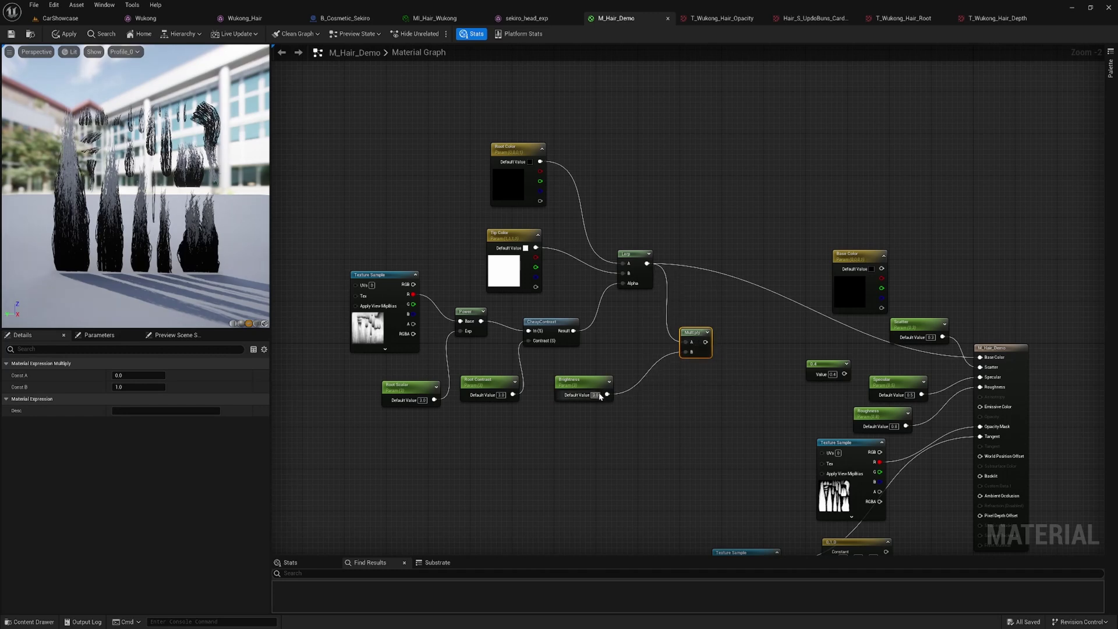
pyautogui.click(628, 434)
pyautogui.moveTo(693, 333); pyautogui.dragTo(667, 322)
# - Add a Clamp node with a range of 0.001 to 0.999 and route the Multiply result through it into Base Color
pyautogui.rightClick(728, 332)
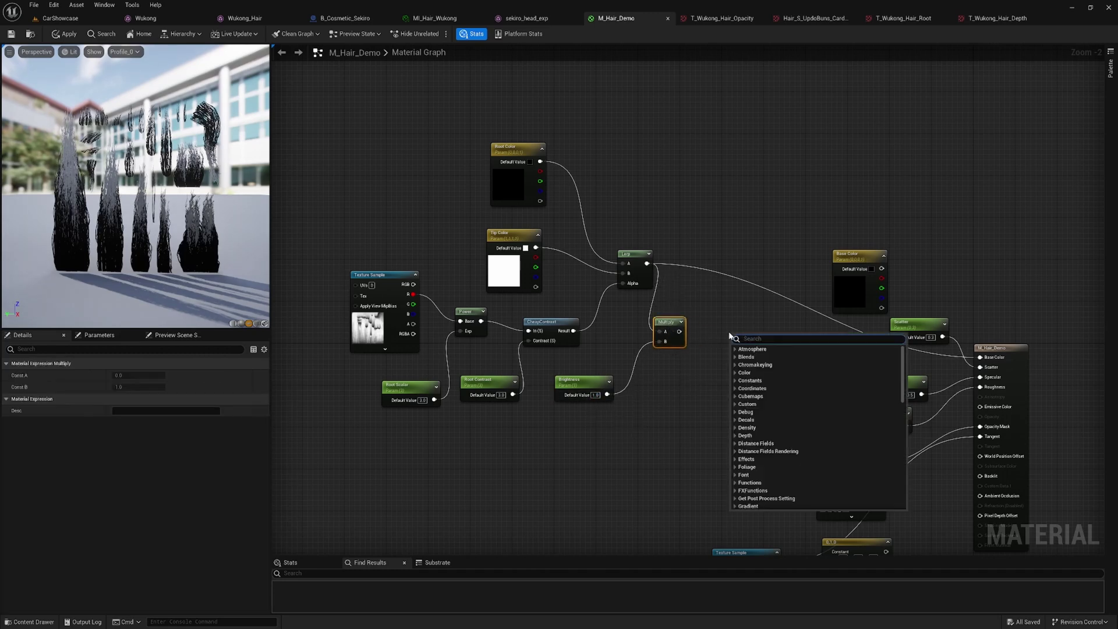
pyautogui.write('clamp')
pyautogui.press('Return')
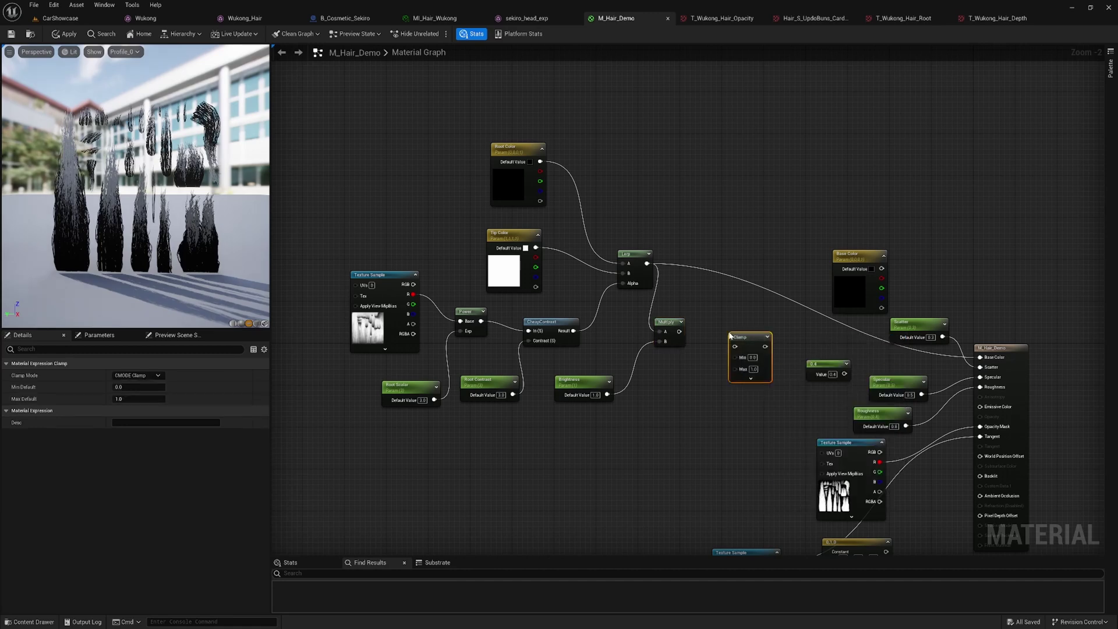
pyautogui.moveTo(748, 339); pyautogui.dragTo(741, 329)
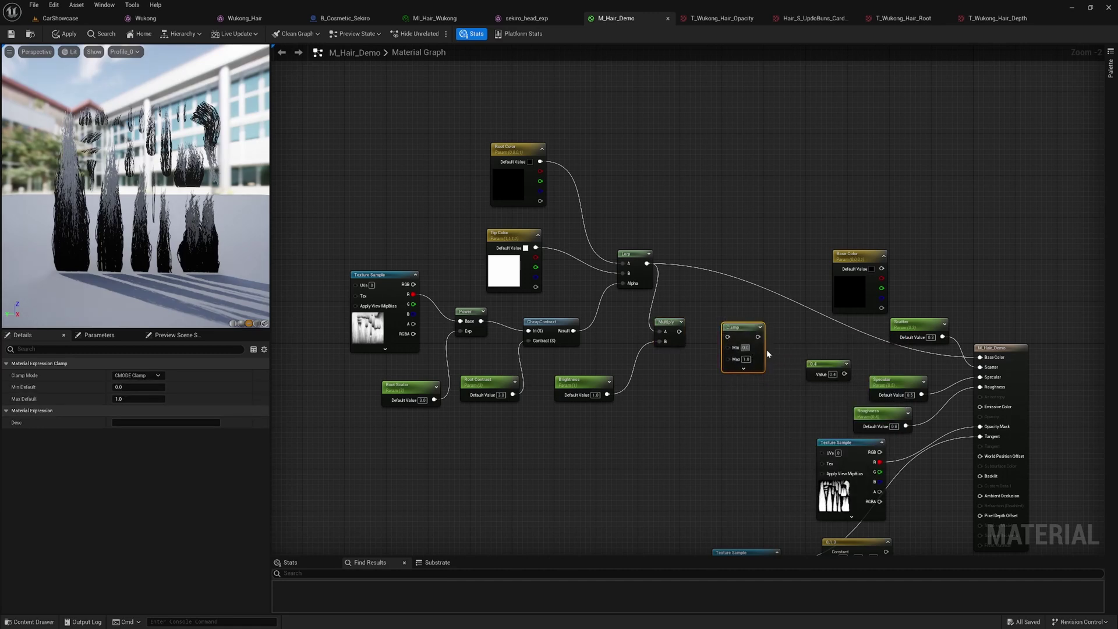
pyautogui.write('0.001')
pyautogui.press('Return')
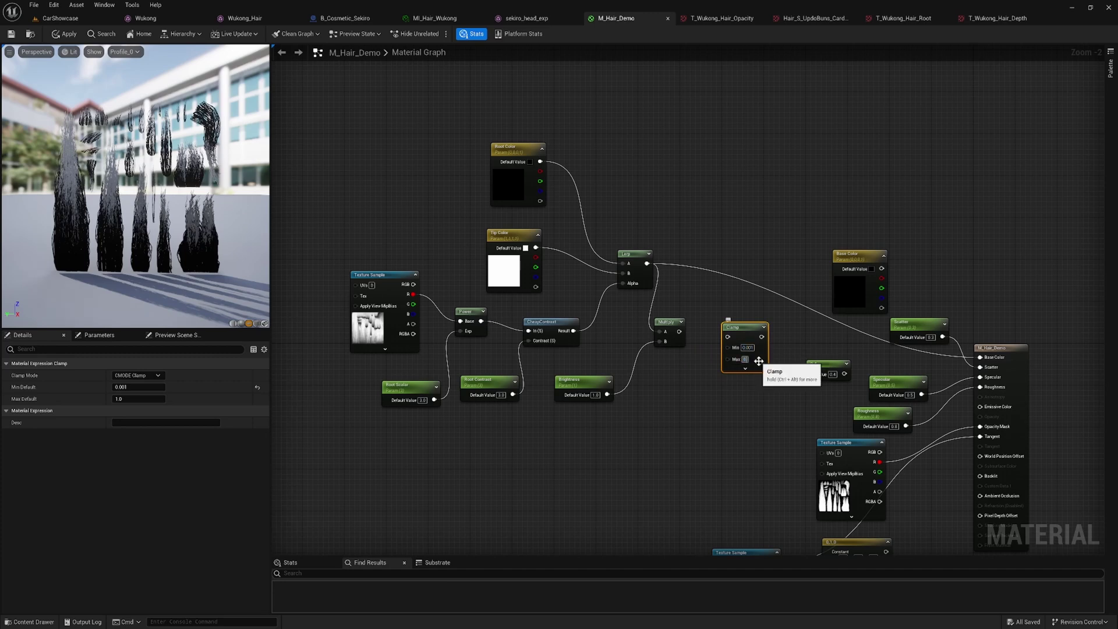
pyautogui.moveTo(679, 332); pyautogui.dragTo(985, 366)
pyautogui.moveTo(985, 366); pyautogui.dragTo(981, 367)
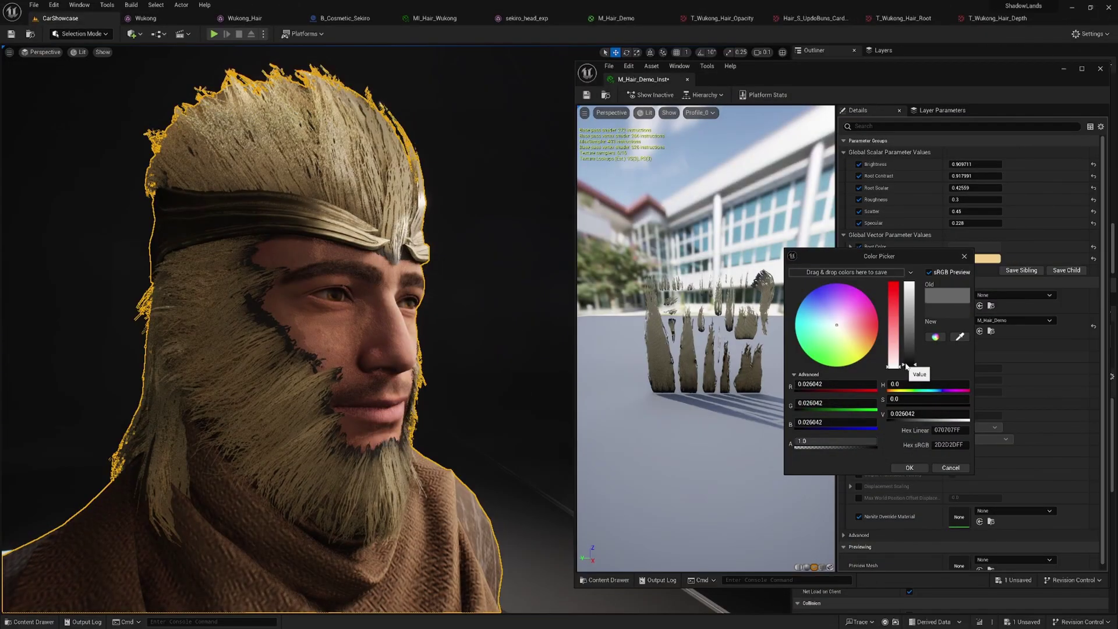
# - In the hair material instance, set Root Contrast to 0.310389 and Root Scalar to 0.98559, and lighten the Root Color to a mid grey
pyautogui.click(912, 469)
pyautogui.moveTo(976, 188)
pyautogui.mouseDown()
pyautogui.moveTo(999, 188)
pyautogui.moveTo(967, 176)
pyautogui.mouseUp()
pyautogui.click(974, 247)
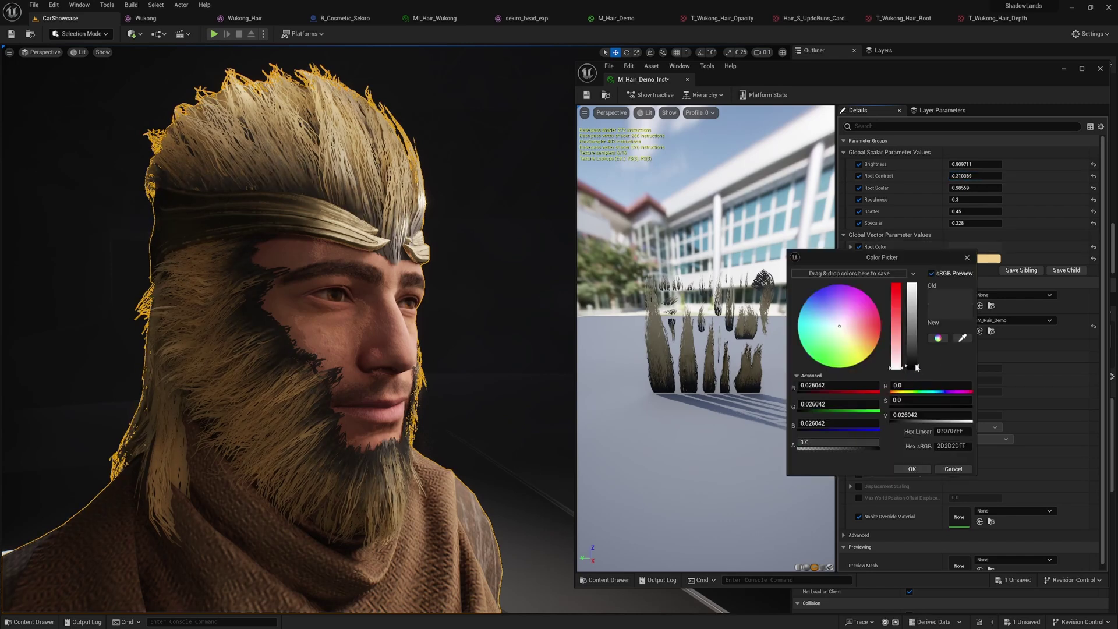
pyautogui.moveTo(917, 366); pyautogui.dragTo(917, 352)
pyautogui.click(918, 469)
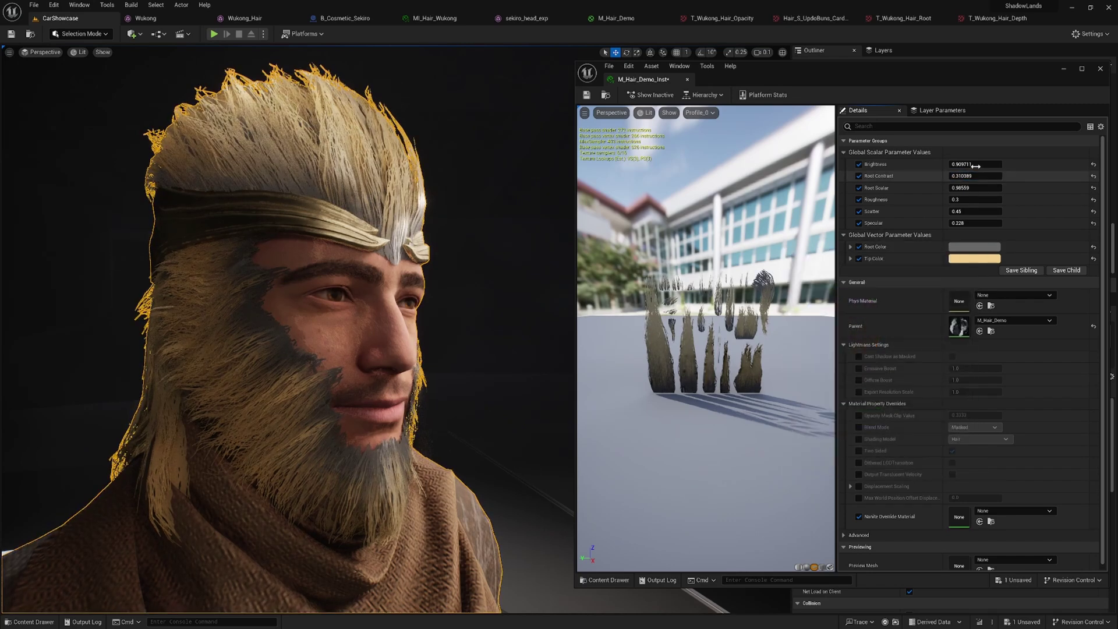
# - Set the instance's Brightness to 0.908976 and change the Tip Color to a warm tan
pyautogui.moveTo(976, 164)
pyautogui.mouseDown()
pyautogui.moveTo(961, 164)
pyautogui.moveTo(972, 164)
pyautogui.mouseUp()
pyautogui.click(975, 258)
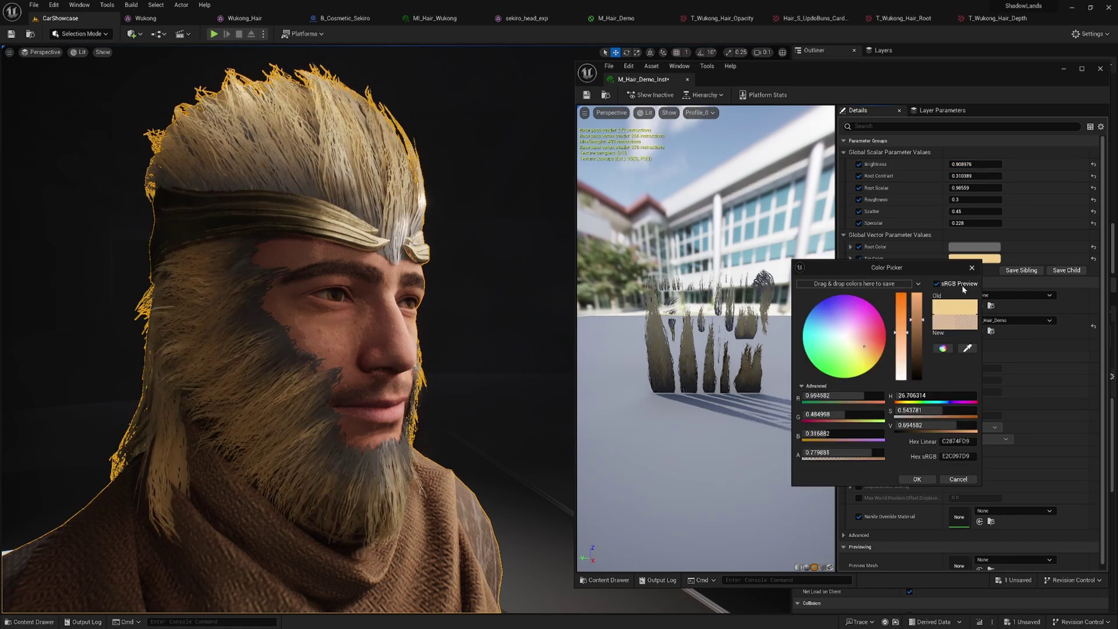
pyautogui.moveTo(870, 355); pyautogui.dragTo(874, 360)
pyautogui.click(917, 479)
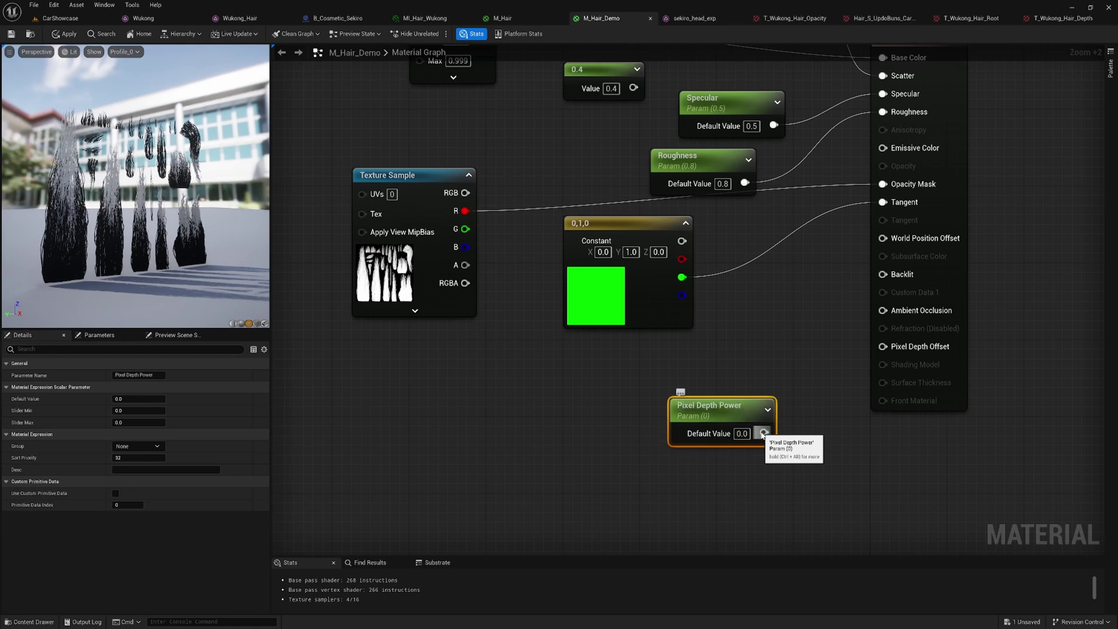
# - Connect the Pixel Depth Power parameter directly to Pixel Depth Offset and adjust its value in the material instance
pyautogui.moveTo(763, 435); pyautogui.dragTo(838, 381)
pyautogui.moveTo(888, 352); pyautogui.dragTo(886, 350)
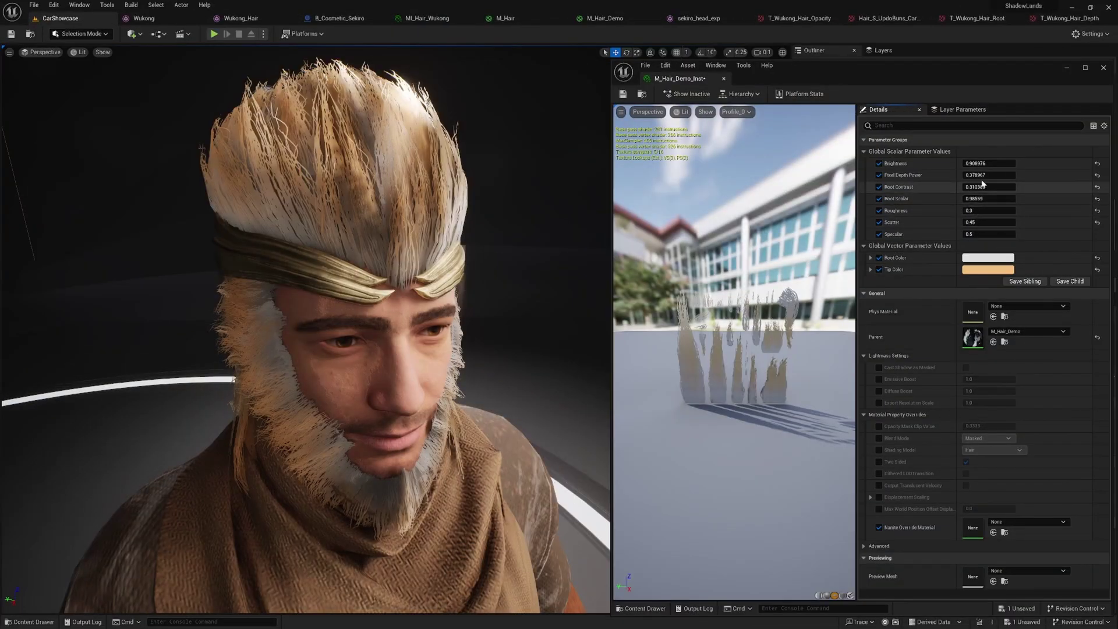
pyautogui.moveTo(980, 176)
pyautogui.mouseDown()
pyautogui.moveTo(950, 175)
pyautogui.moveTo(1095, 175)
pyautogui.moveTo(967, 175)
pyautogui.mouseUp()
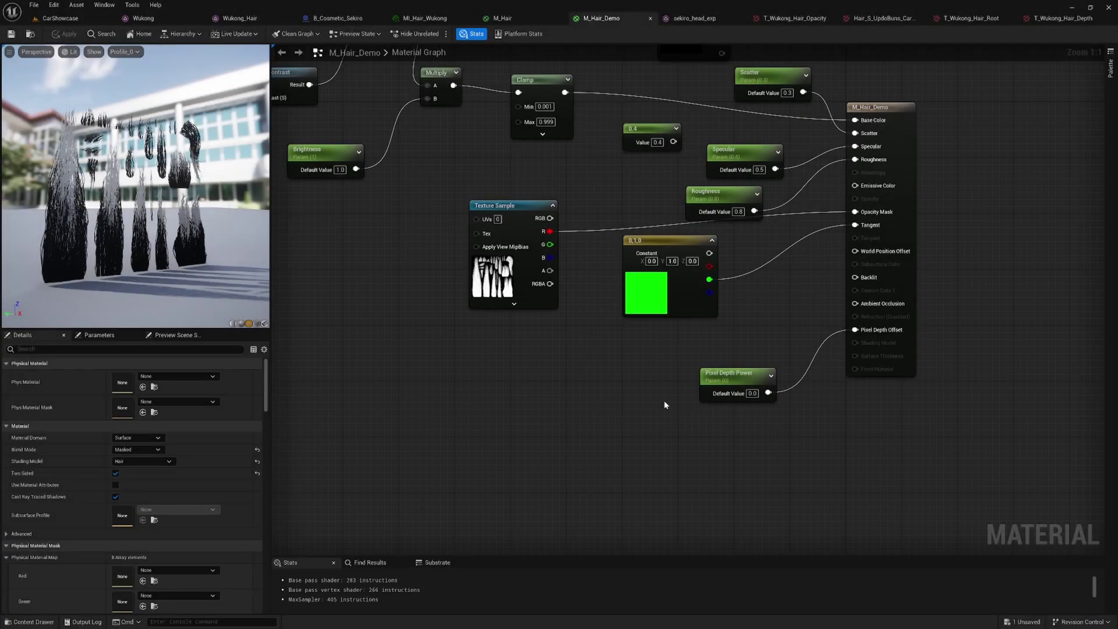
# - Open the T_Wukong_Hair_Depth texture and toggle its colour channels to inspect the depth map
pyautogui.hotkey('ctrl', 'space')
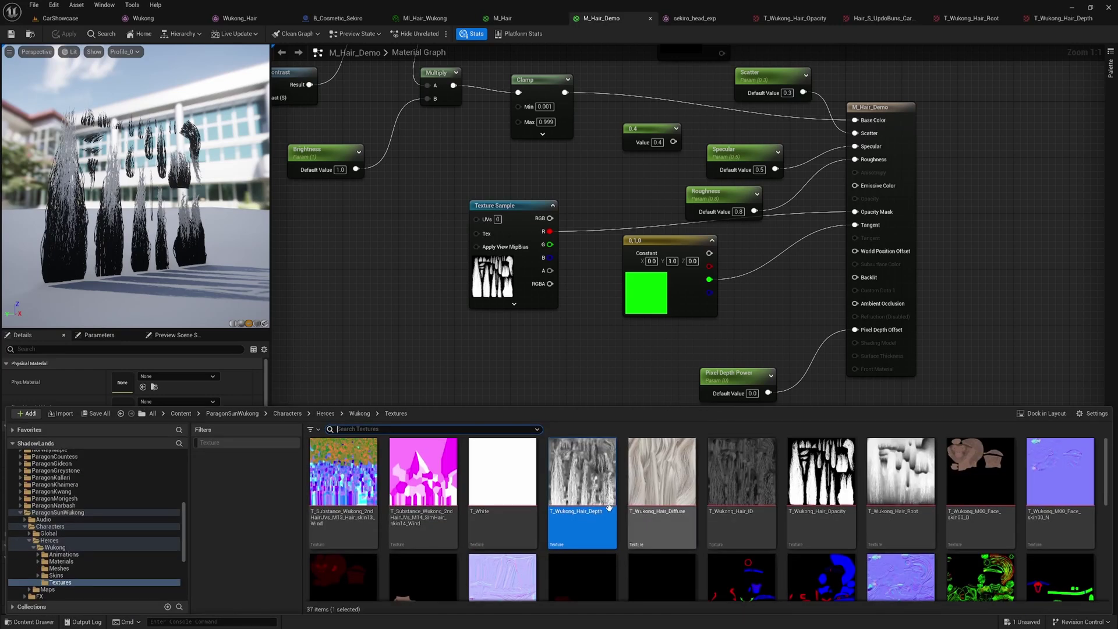
pyautogui.doubleClick(584, 498)
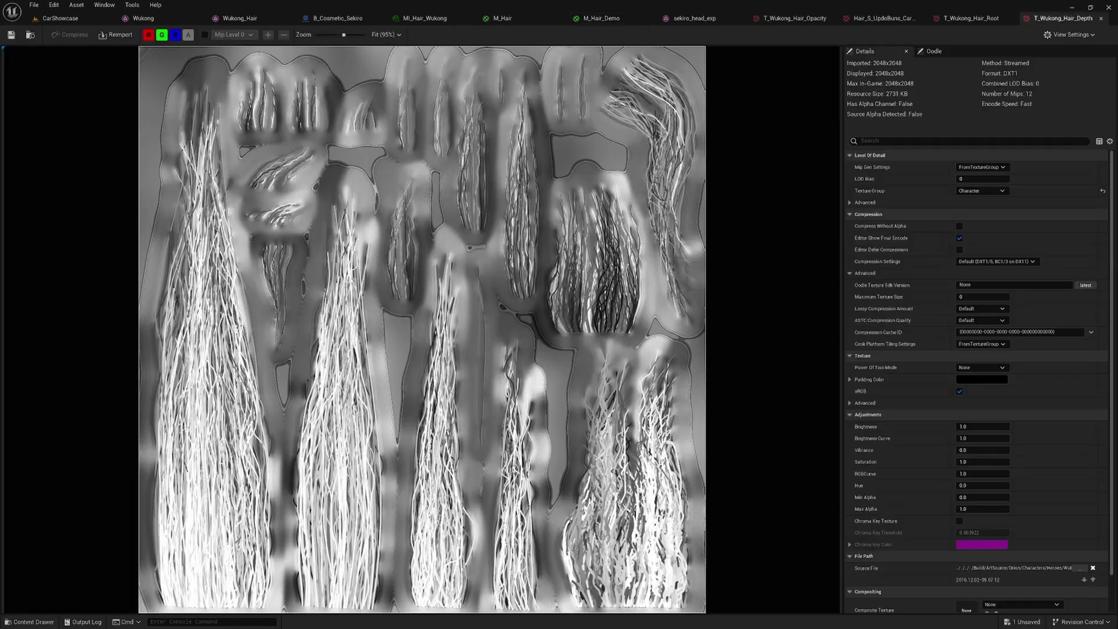
pyautogui.scroll(-2, 573, 468)
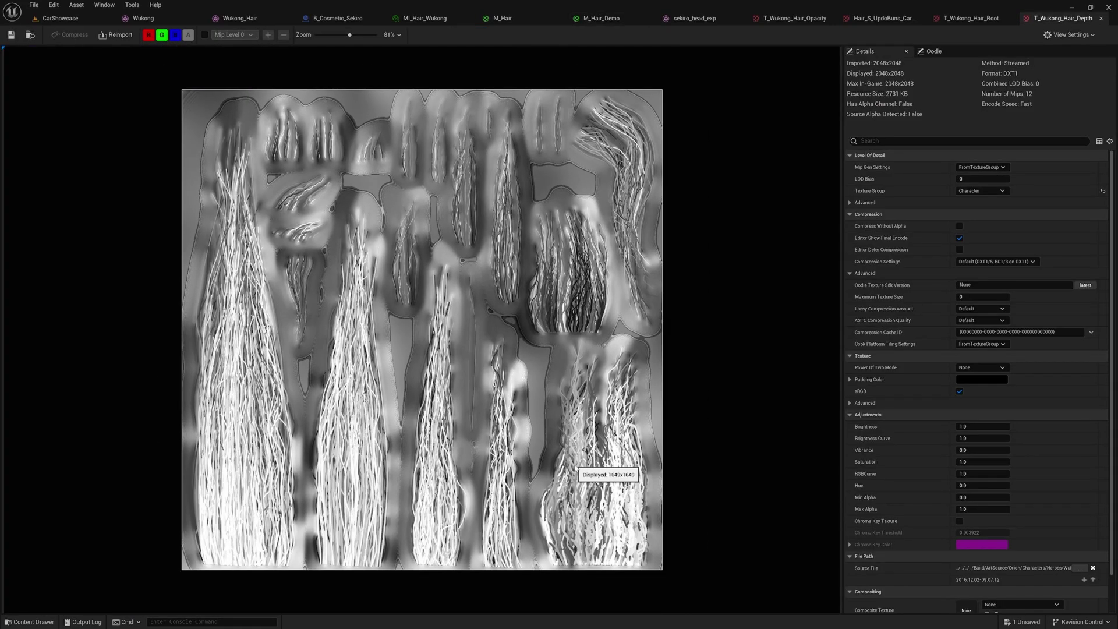
pyautogui.hotkey('ctrl', 'space')
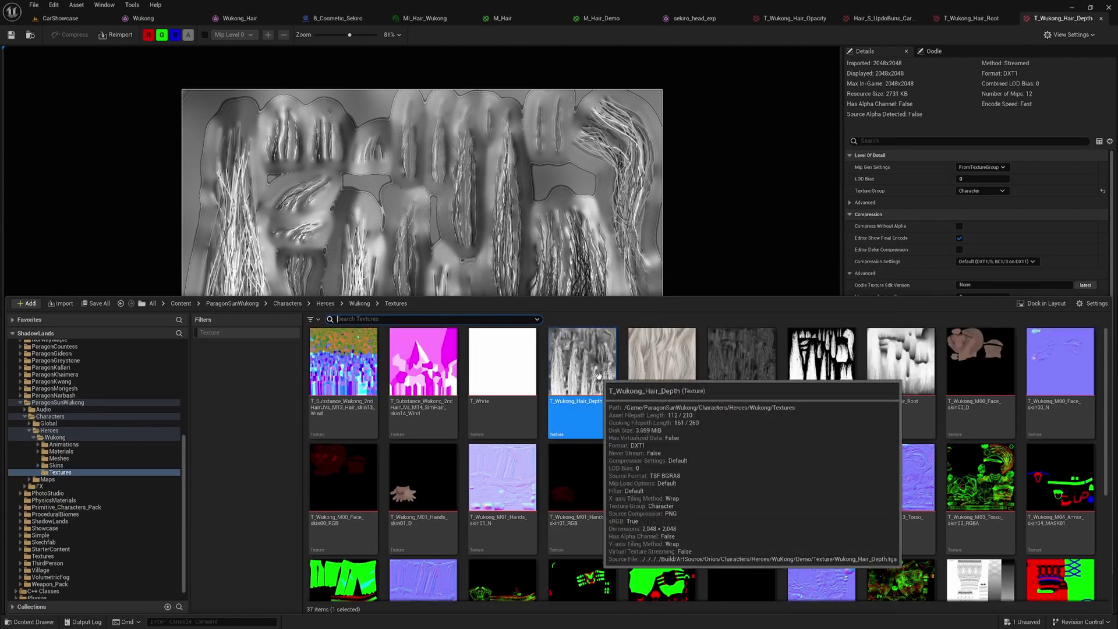
pyautogui.hotkey('ctrl', 'space')
pyautogui.scroll(-2, 547, 359)
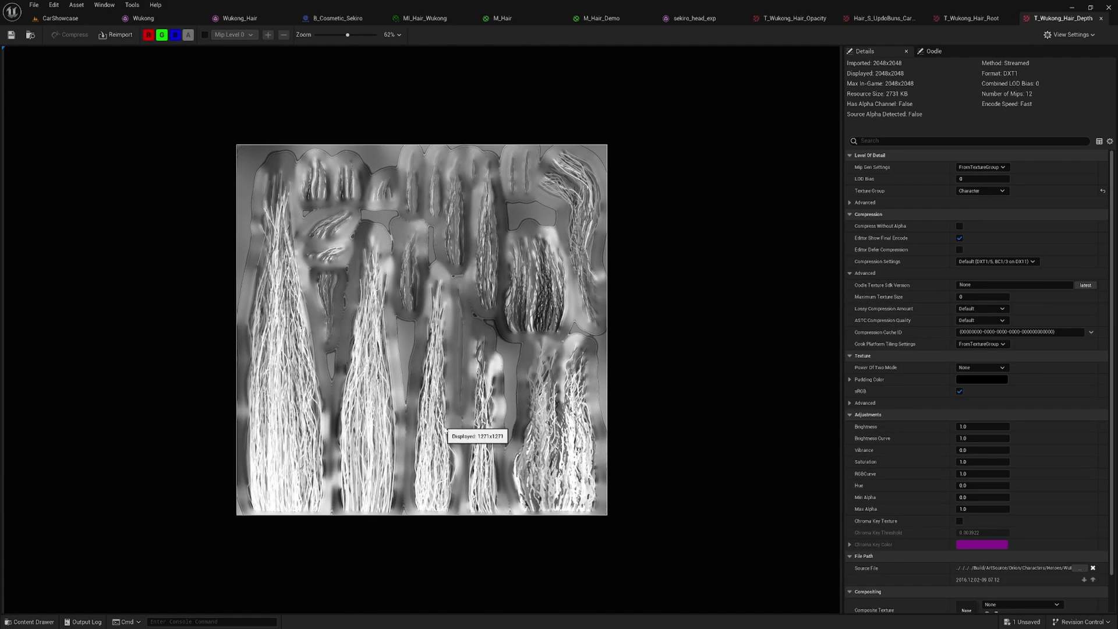
pyautogui.click(175, 35)
pyautogui.click(165, 36)
pyautogui.click(162, 35)
pyautogui.click(175, 35)
# - Examine the light and dark depth shading of the individual strands across the T_Wukong_Hair_Depth texture
pyautogui.scroll(2, 218, 78)
pyautogui.scroll(1, 396, 245)
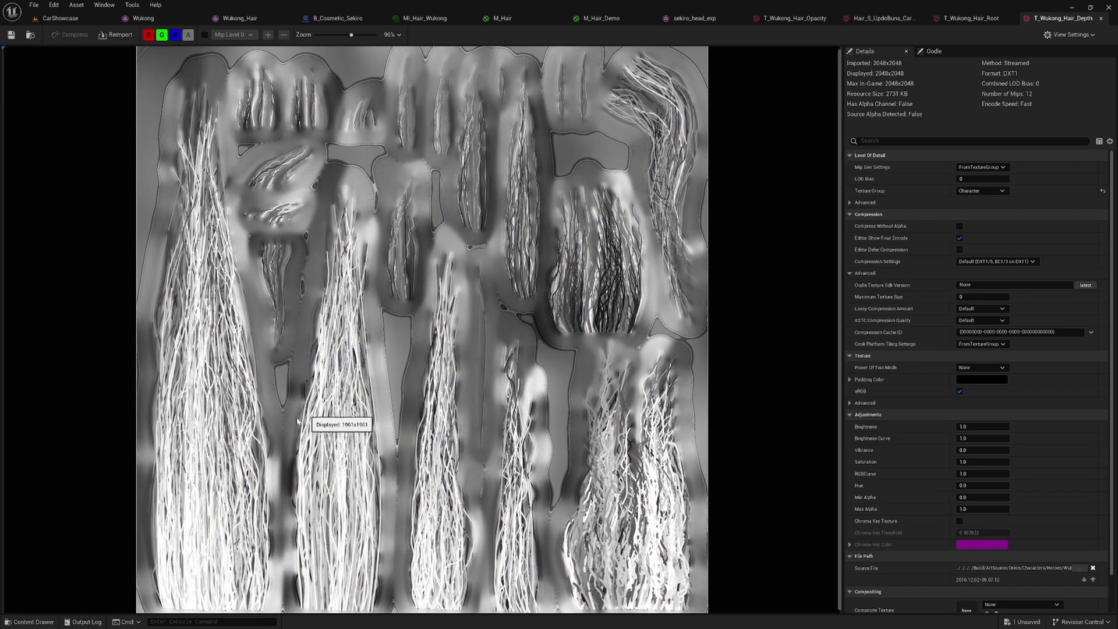
pyautogui.scroll(5, 185, 440)
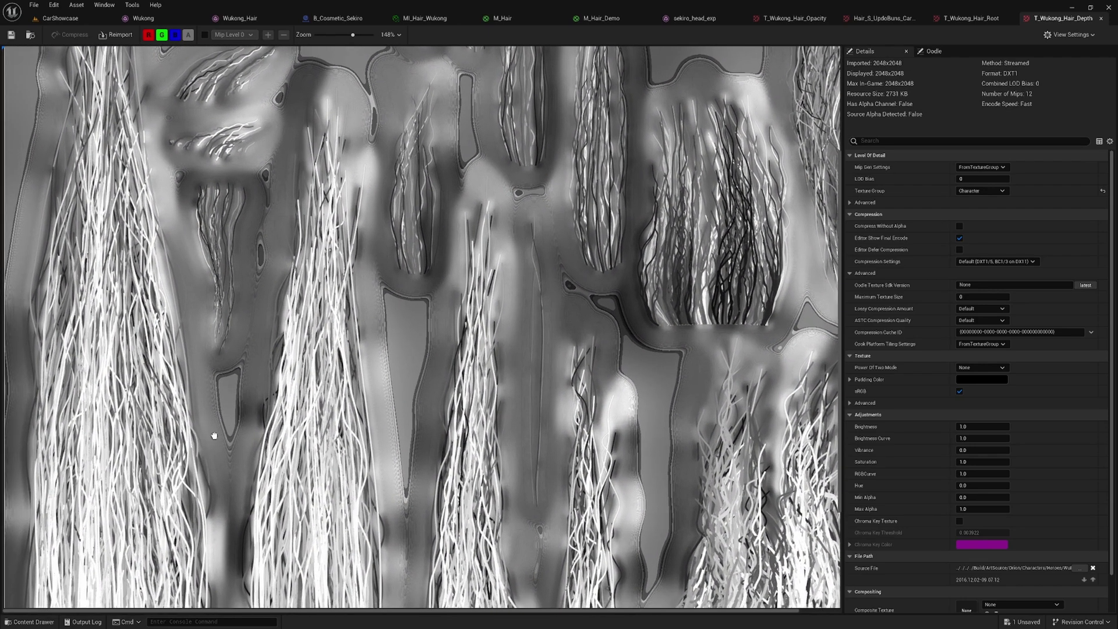
pyautogui.scroll(8, 231, 429)
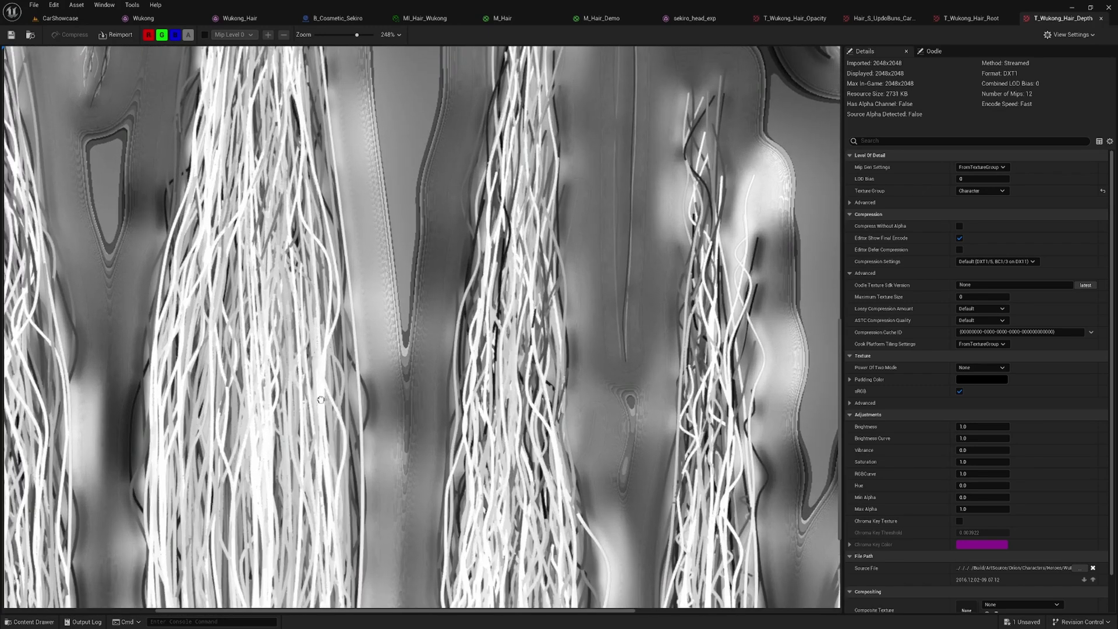
pyautogui.moveTo(321, 400); pyautogui.dragTo(355, 286, button='right')
pyautogui.scroll(3, 345, 327)
pyautogui.moveTo(335, 366); pyautogui.dragTo(378, 265, button='right')
pyautogui.scroll(-2, 356, 349)
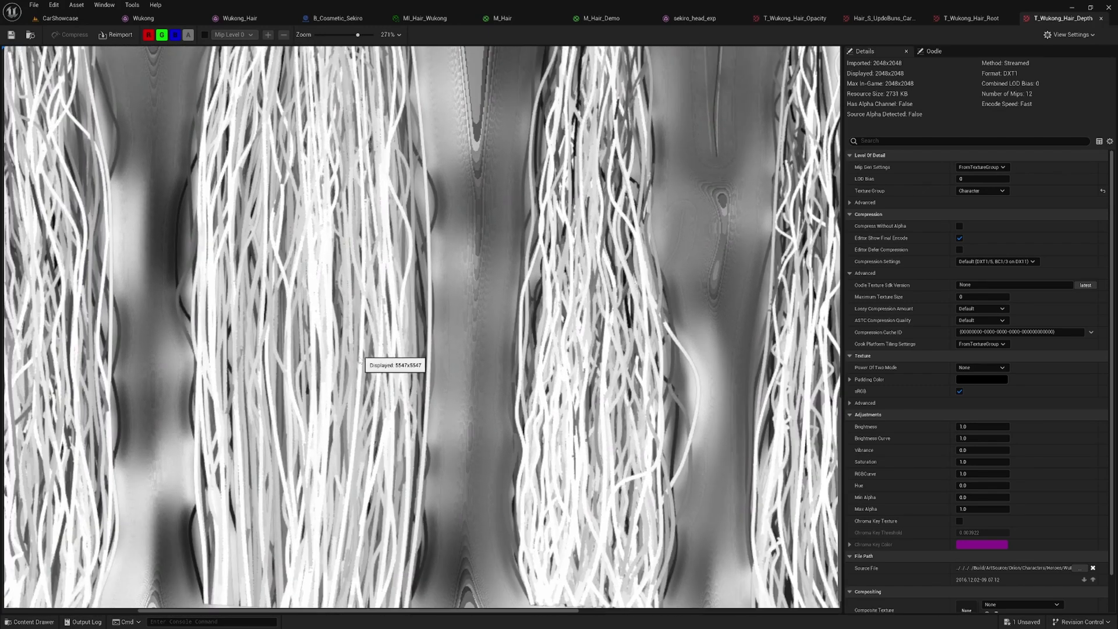
pyautogui.scroll(-6, 487, 303)
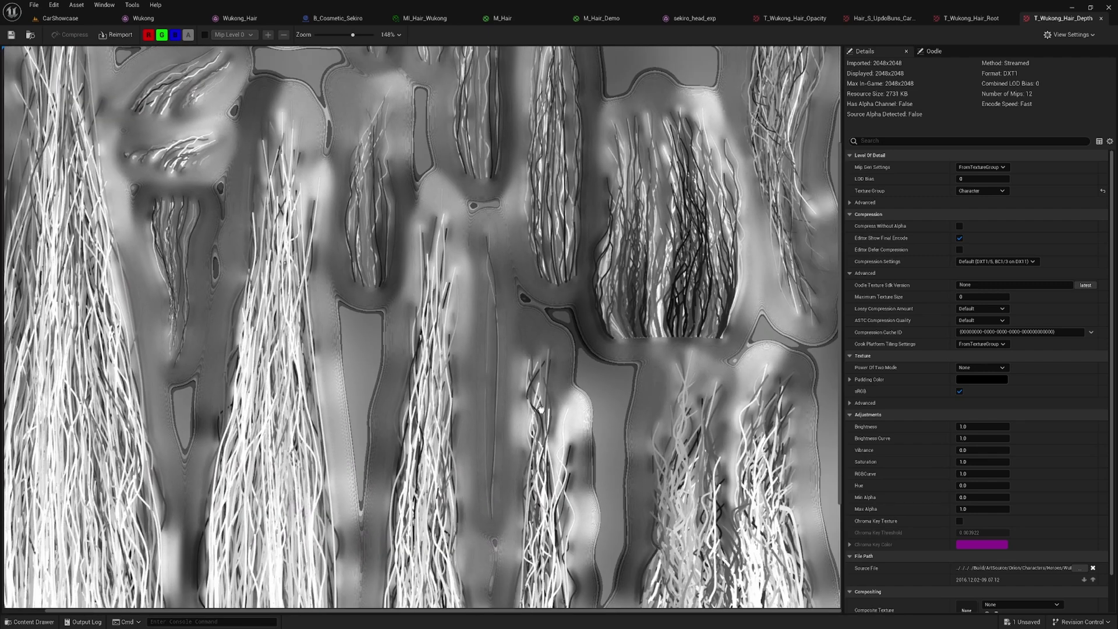
pyautogui.moveTo(541, 411); pyautogui.dragTo(536, 428, button='right')
pyautogui.scroll(2, 667, 326)
pyautogui.scroll(-2, 738, 326)
pyautogui.moveTo(714, 335); pyautogui.dragTo(668, 347, button='right')
pyautogui.moveTo(667, 346); pyautogui.dragTo(682, 351)
pyautogui.scroll(-1, 695, 355)
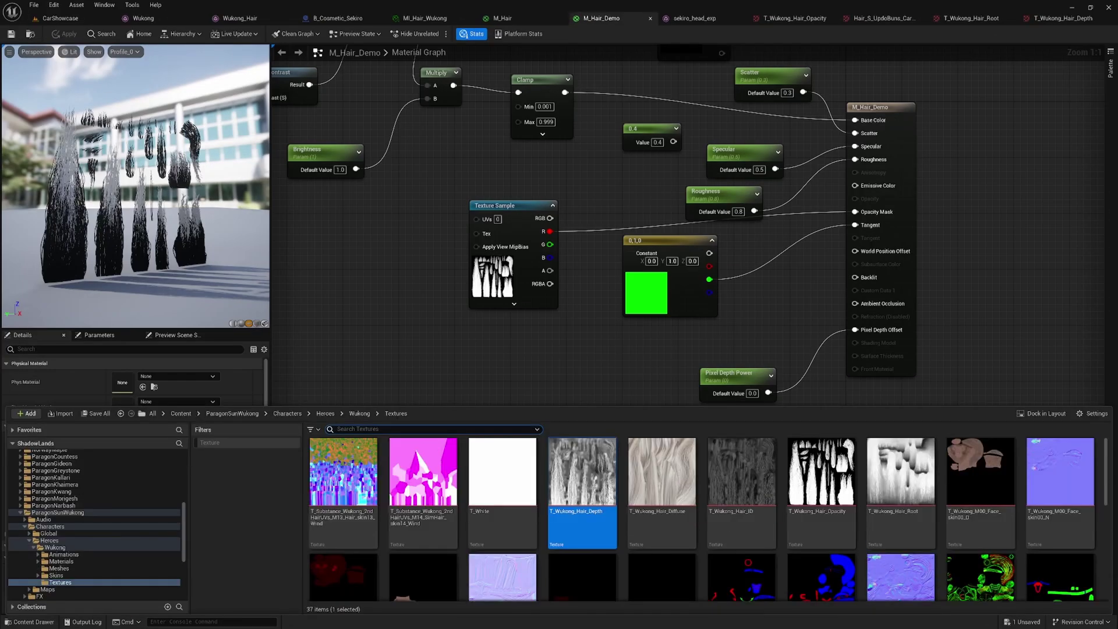
# - Add T_Wukong_Hair_Depth to the M_Hair_Demo graph as a Texture Sample below the opacity texture sample
pyautogui.moveTo(582, 479); pyautogui.dragTo(453, 370)
pyautogui.moveTo(491, 374); pyautogui.dragTo(480, 346, button='right')
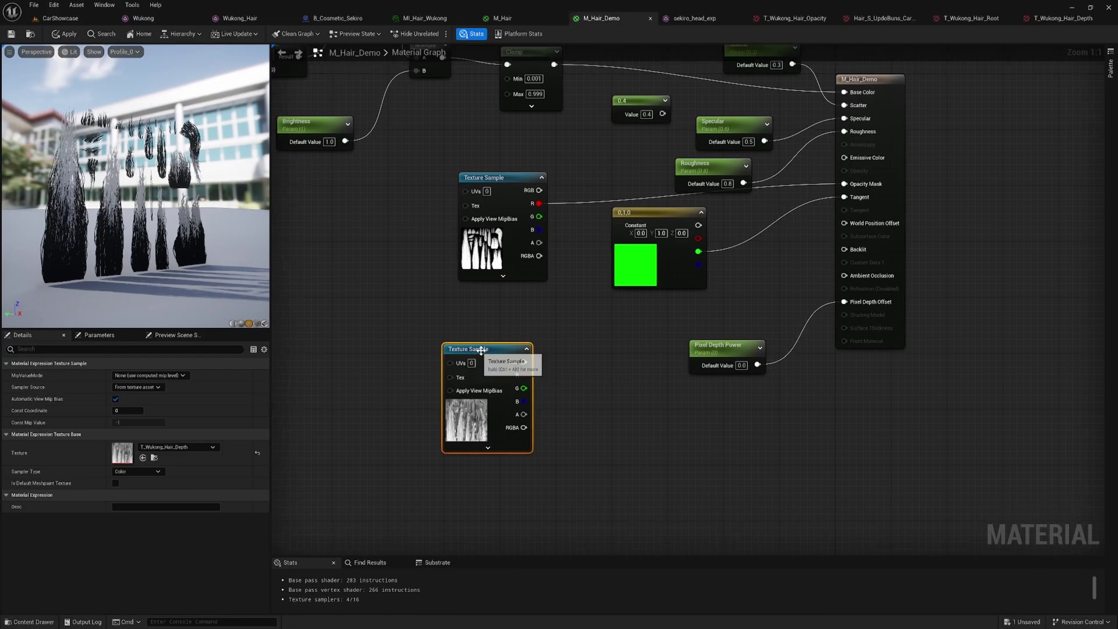
pyautogui.moveTo(481, 346); pyautogui.dragTo(556, 393)
# - Add a OneMinus node fed by the depth texture's red channel and place it beside the sample
pyautogui.click(561, 397)
pyautogui.write('one m')
pyautogui.press('Down')
pyautogui.press('Down')
pyautogui.press('Down')
pyautogui.press('Return')
pyautogui.moveTo(558, 396); pyautogui.dragTo(552, 416)
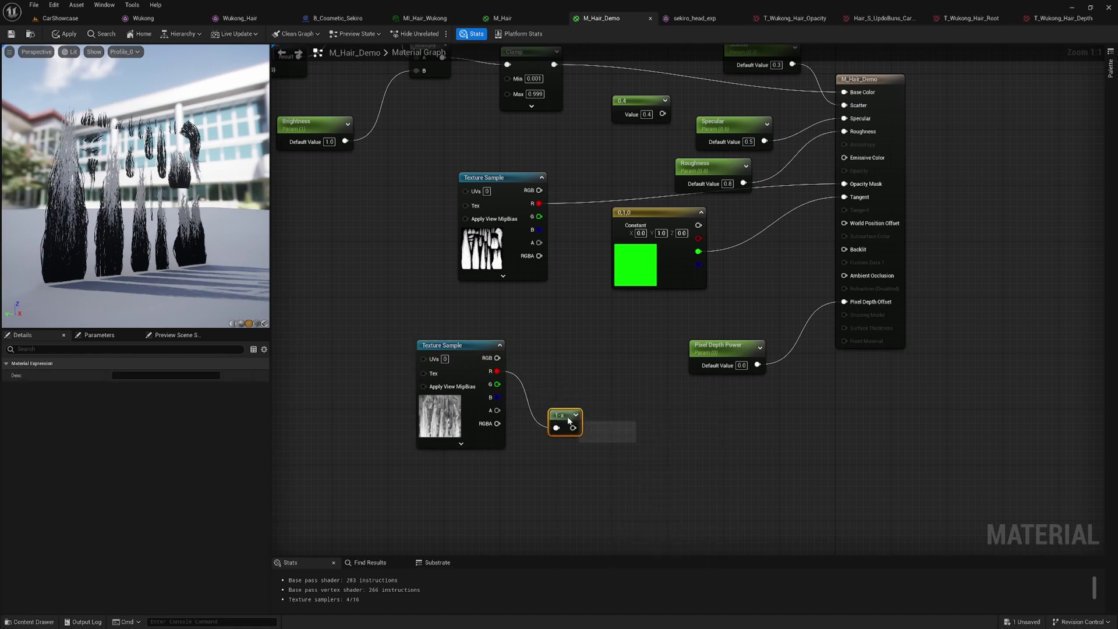
# - Multiply the inverted depth by the Pixel Depth Power parameter and connect the product to Pixel Depth Offset
pyautogui.click(628, 402)
pyautogui.moveTo(646, 404); pyautogui.dragTo(686, 420)
pyautogui.moveTo(712, 349); pyautogui.dragTo(574, 342)
pyautogui.moveTo(572, 430); pyautogui.dragTo(677, 451)
pyautogui.moveTo(675, 436); pyautogui.dragTo(617, 352)
pyautogui.moveTo(560, 415); pyautogui.dragTo(560, 444)
pyautogui.moveTo(582, 332); pyautogui.dragTo(575, 373)
pyautogui.moveTo(701, 434); pyautogui.dragTo(844, 302)
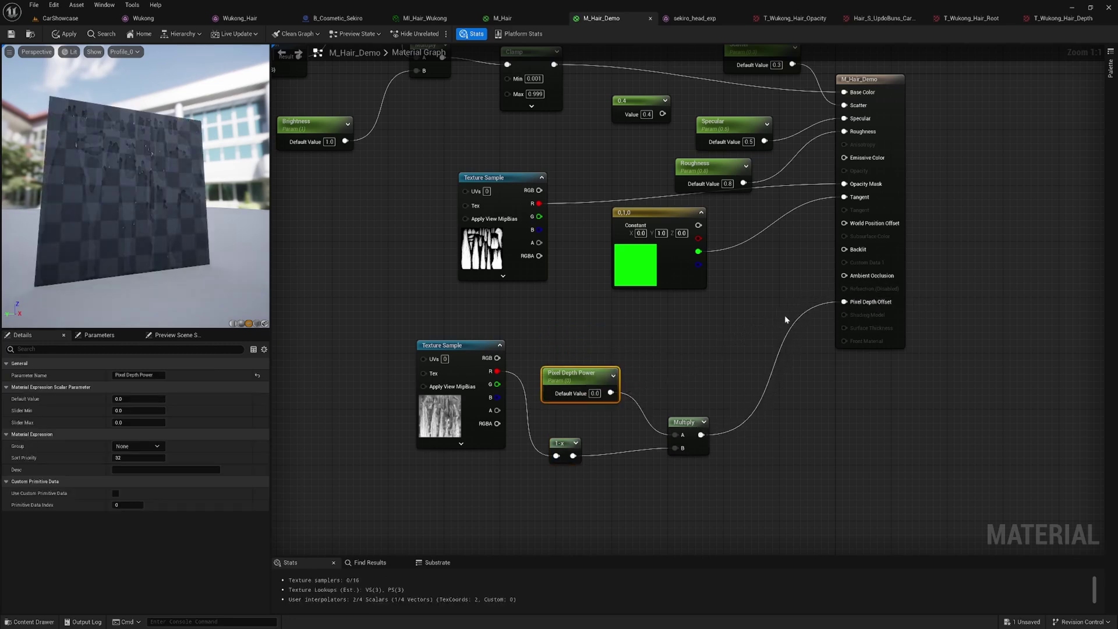
# - Save the M_Hair_Demo material with the new pixel depth network
pyautogui.moveTo(362, 173); pyautogui.dragTo(393, 172, button='right')
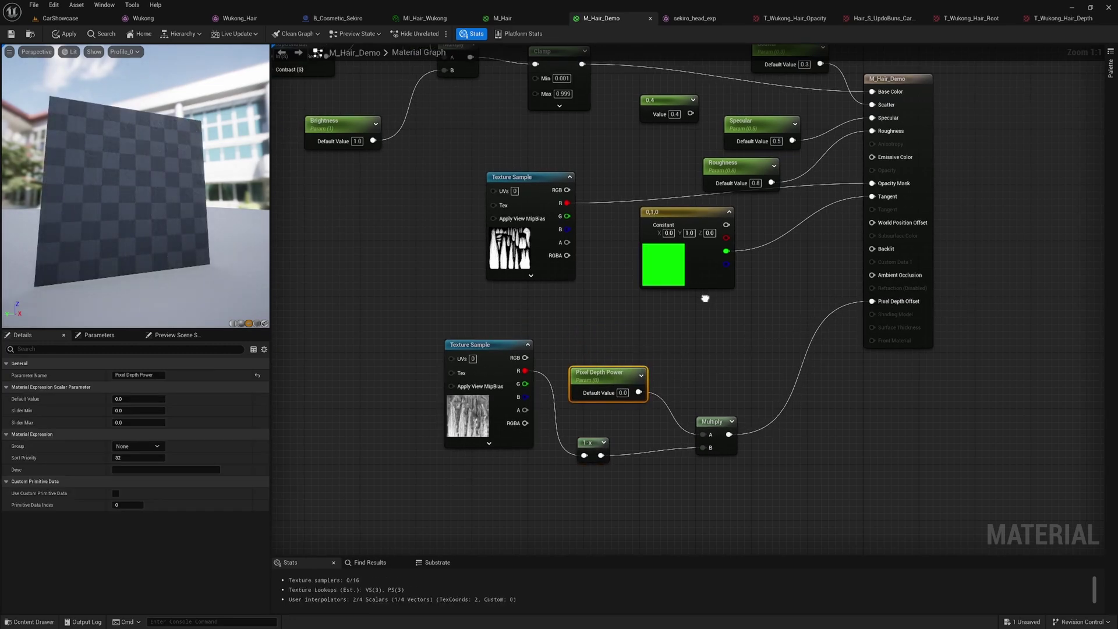
pyautogui.click(11, 36)
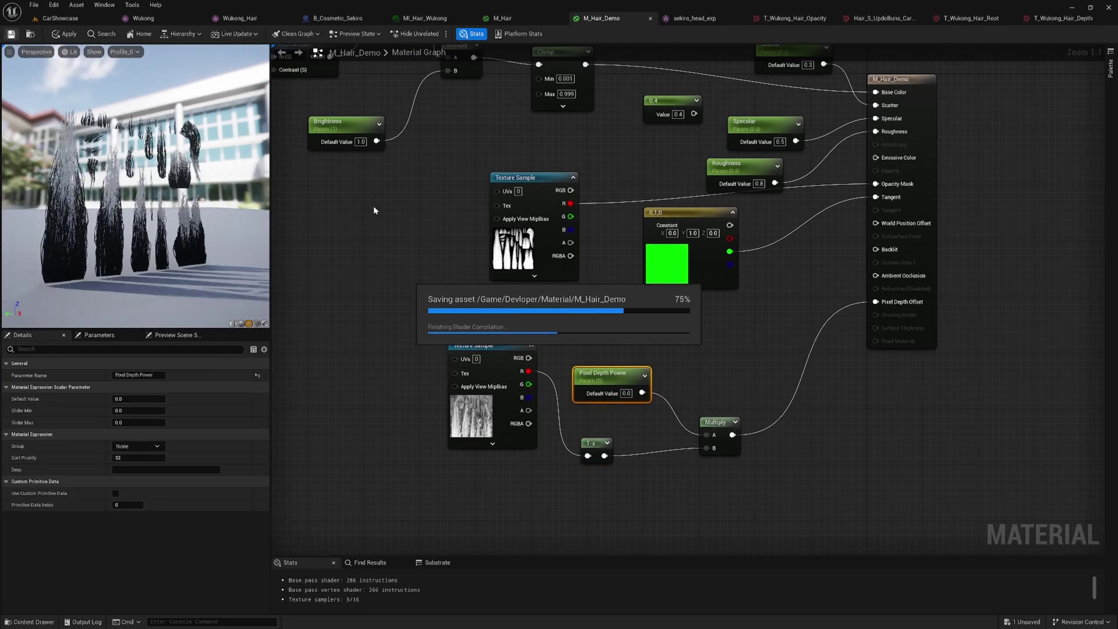
pyautogui.click(375, 226)
pyautogui.moveTo(338, 225); pyautogui.dragTo(304, 196, button='right')
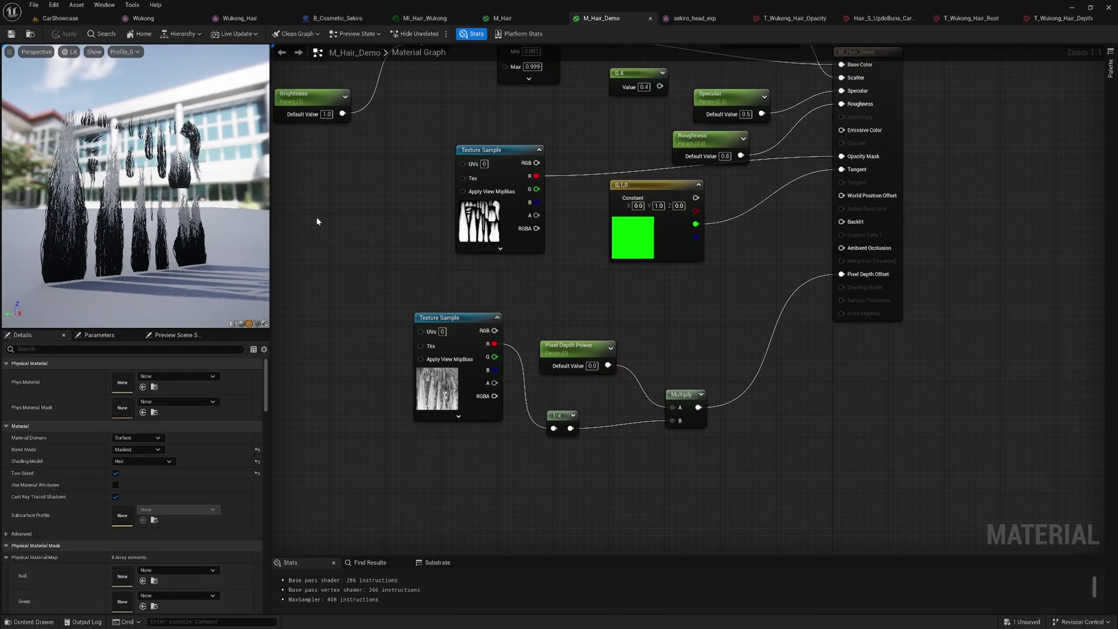
# - Return to the CarShowcase level and increase Pixel Depth Power in the hair material instance
pyautogui.click(60, 18)
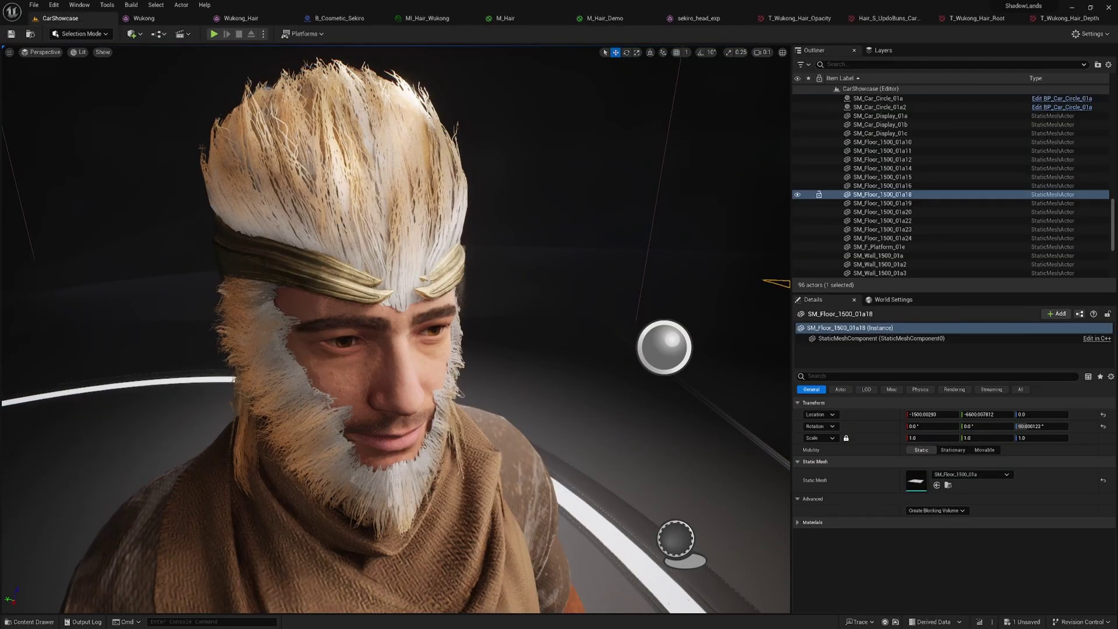
pyautogui.moveTo(1117, 198); pyautogui.dragTo(948, 108)
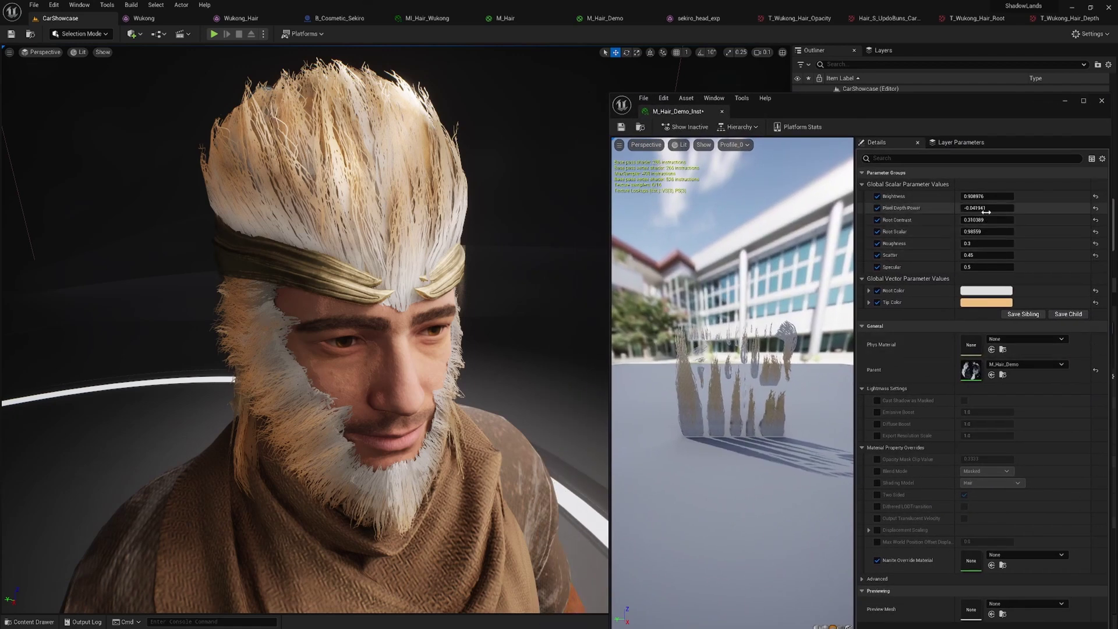
pyautogui.moveTo(984, 208); pyautogui.dragTo(1042, 208)
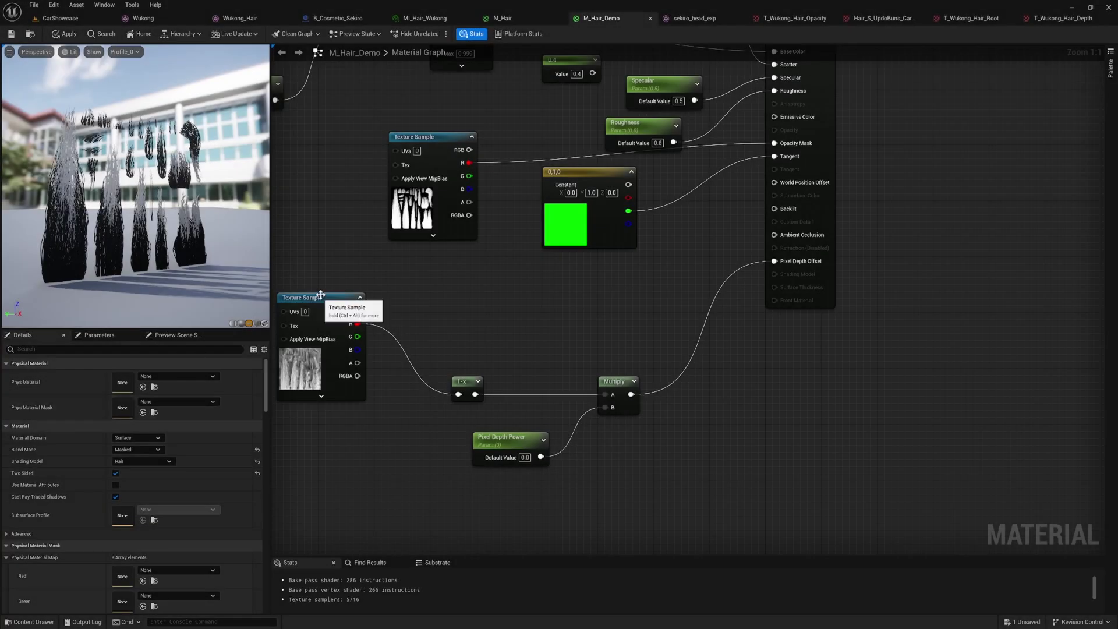
# - Move the depth texture sample lower in the graph, then add a DitherTemporalAA node and place it above the sample
pyautogui.moveTo(324, 315); pyautogui.dragTo(331, 461)
pyautogui.click(349, 319)
pyautogui.rightClick(349, 322)
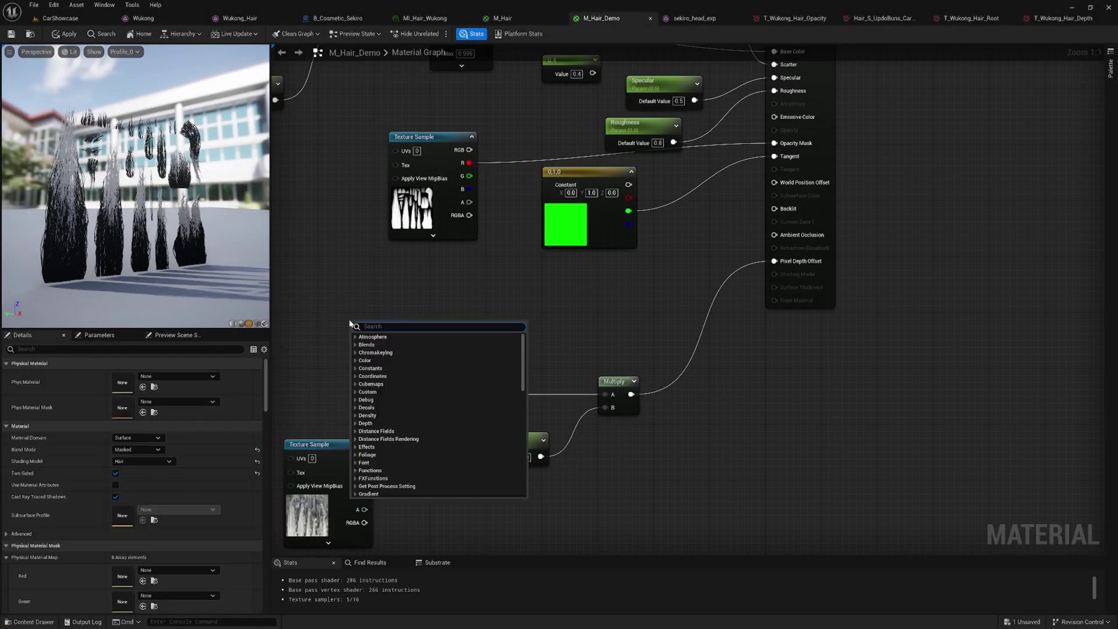
pyautogui.write('dither')
pyautogui.press('Return')
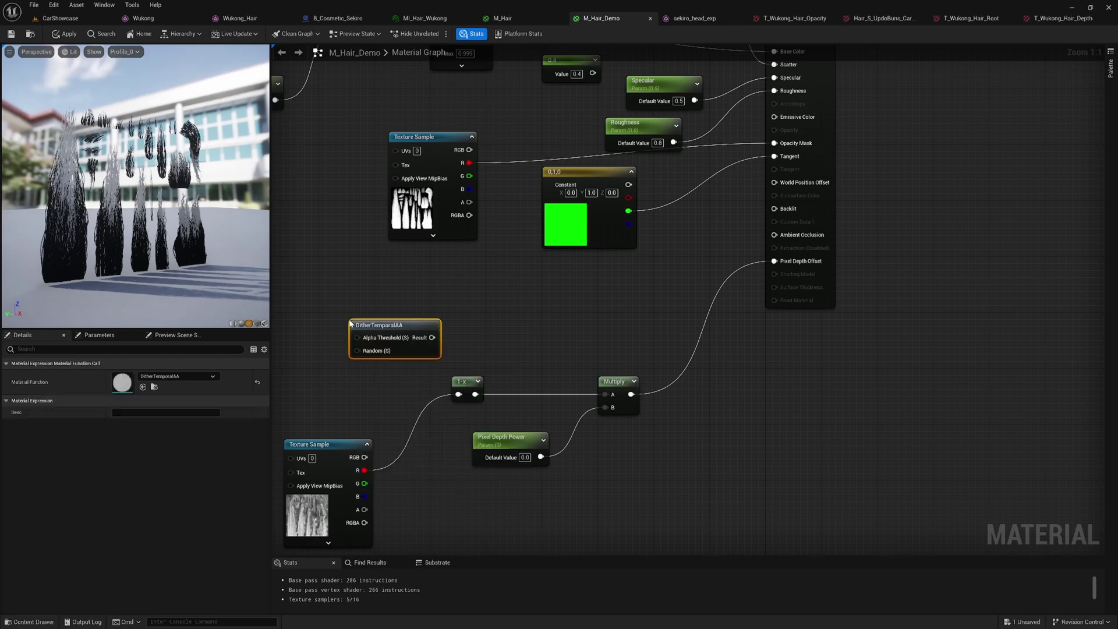
pyautogui.moveTo(374, 340); pyautogui.dragTo(308, 284)
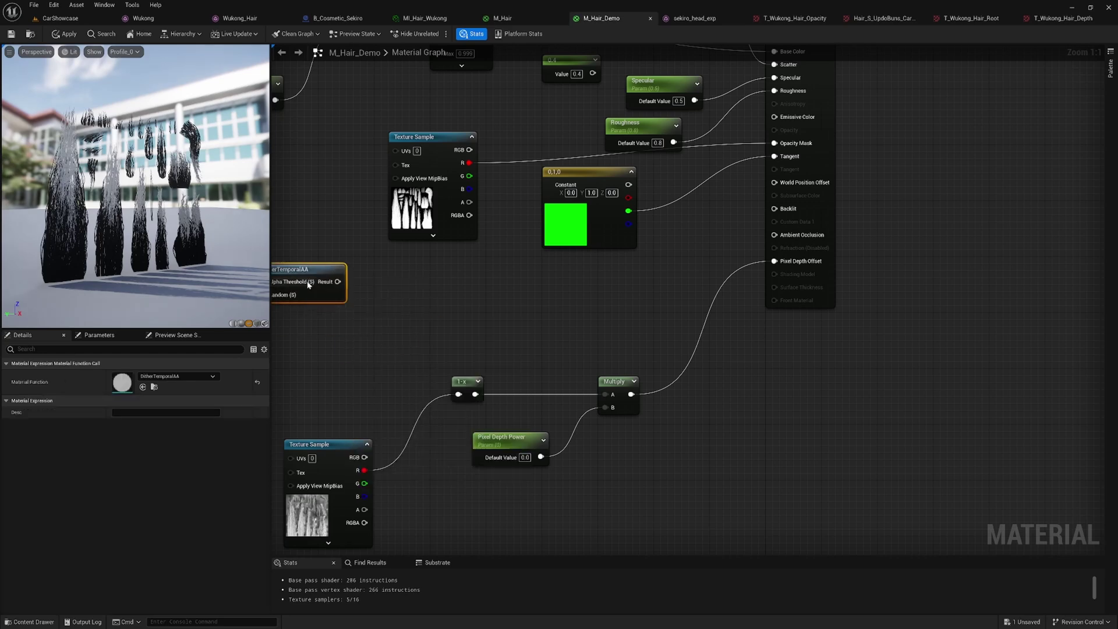
# - Create an Add node that sums the DitherTemporalAA result and the inverted depth texture, repositioning the depth sample and One Minus nodes
pyautogui.press('a')
pyautogui.click(383, 300)
pyautogui.moveTo(401, 303); pyautogui.dragTo(434, 282)
pyautogui.moveTo(373, 334); pyautogui.dragTo(454, 309, button='right')
pyautogui.moveTo(418, 257); pyautogui.dragTo(506, 272)
pyautogui.moveTo(402, 422); pyautogui.dragTo(332, 380)
pyautogui.moveTo(545, 364); pyautogui.dragTo(439, 384)
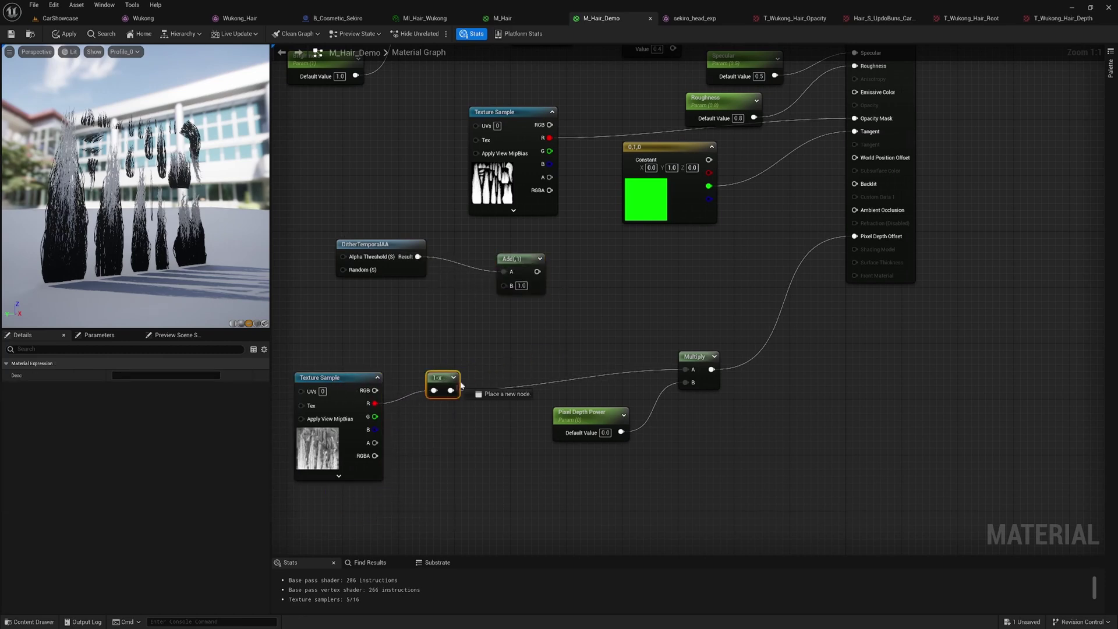
pyautogui.moveTo(508, 286); pyautogui.dragTo(508, 286)
# - Chain a second Add node from the dithered depth sum and set its B value to -0.5
pyautogui.press('a')
pyautogui.click(560, 312)
pyautogui.moveTo(564, 318)
pyautogui.mouseDown()
pyautogui.moveTo(571, 286)
pyautogui.moveTo(574, 300)
pyautogui.mouseUp()
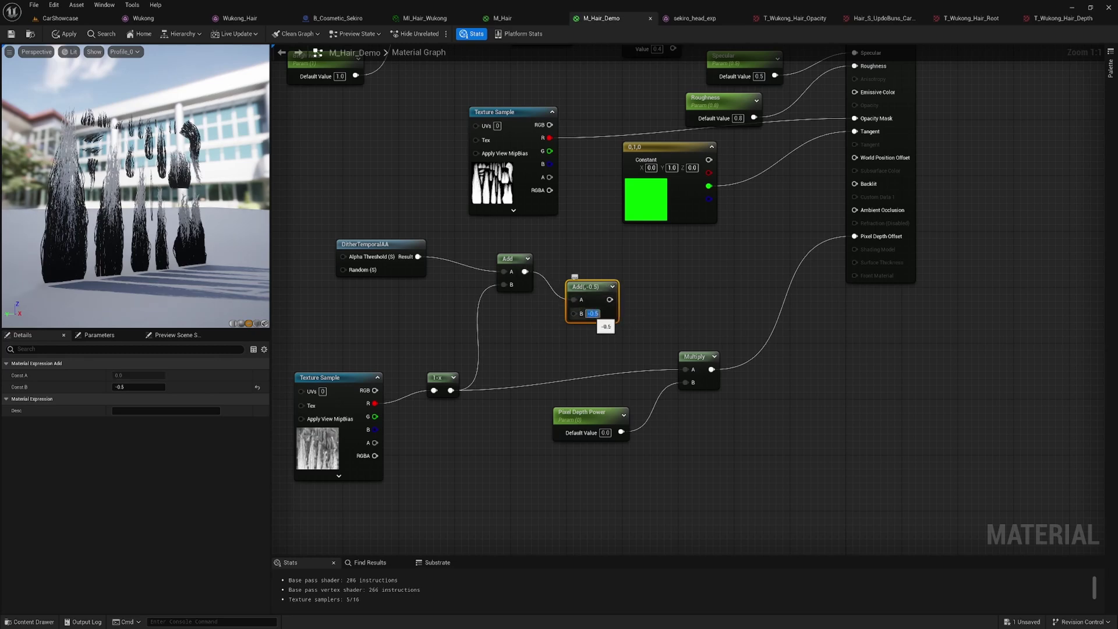
# - Connect the -0.5 Add result to input A of the pixel depth Multiply and tidy the surrounding nodes
pyautogui.moveTo(591, 284); pyautogui.dragTo(592, 305)
pyautogui.moveTo(692, 372); pyautogui.dragTo(668, 346)
pyautogui.moveTo(611, 323); pyautogui.dragTo(612, 324)
pyautogui.moveTo(611, 425); pyautogui.dragTo(597, 404)
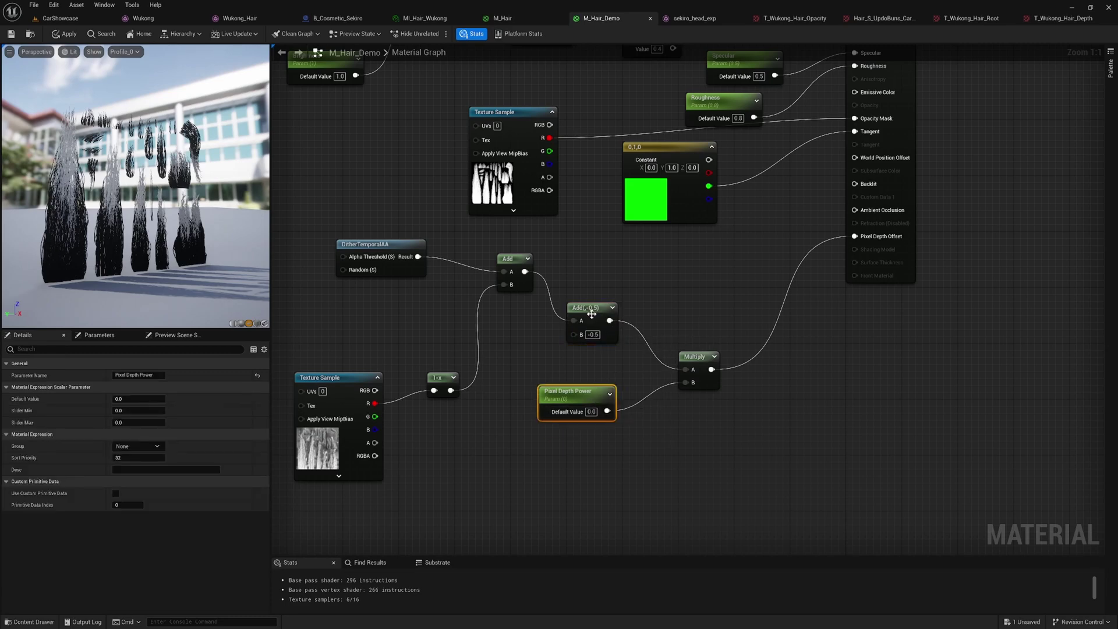
pyautogui.moveTo(591, 313); pyautogui.dragTo(599, 292)
pyautogui.moveTo(519, 258); pyautogui.dragTo(512, 285)
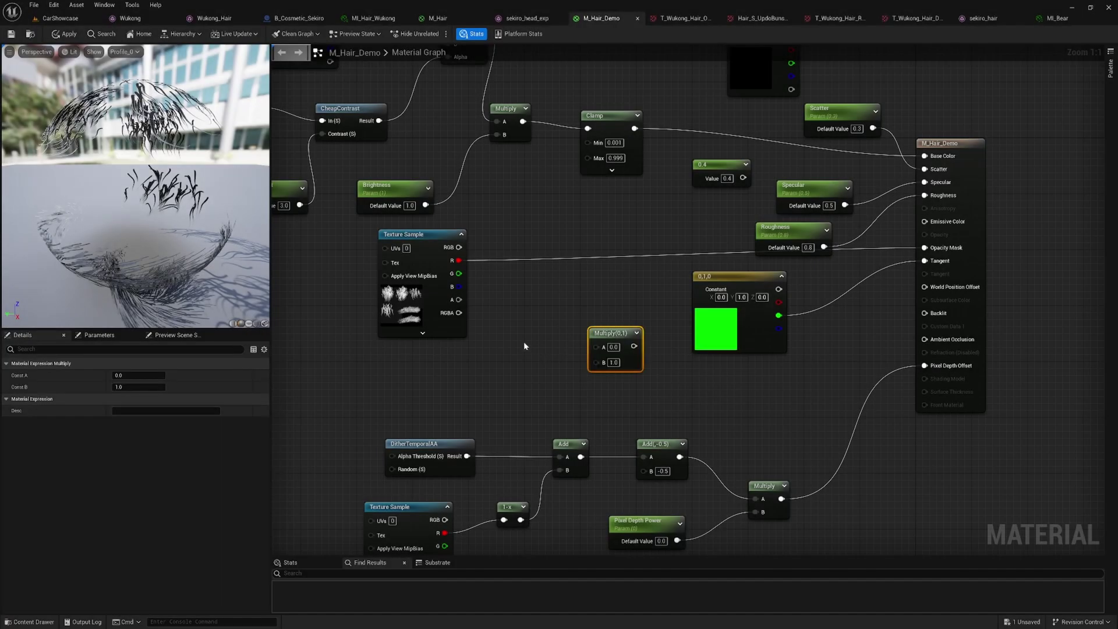
# - Multiply the opacity texture's red channel by a new Thickness parameter with default 1.0, and connect the product to Opacity Mask
pyautogui.click(525, 346)
pyautogui.moveTo(539, 351); pyautogui.dragTo(490, 352)
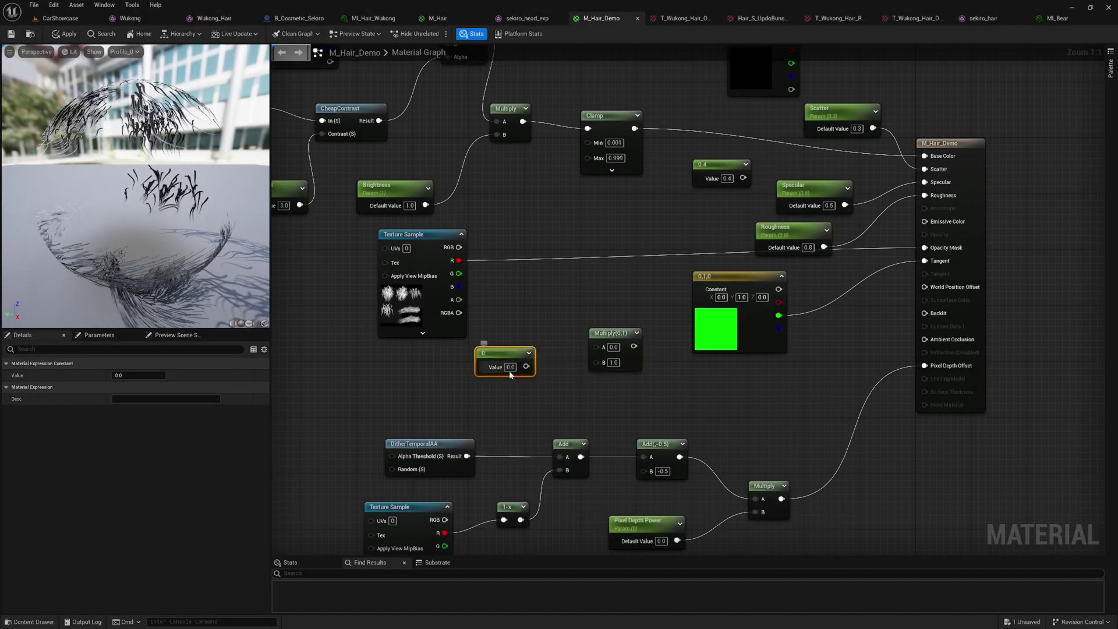
pyautogui.click(522, 335)
pyautogui.moveTo(457, 262); pyautogui.dragTo(596, 346)
pyautogui.moveTo(526, 368); pyautogui.dragTo(527, 367)
pyautogui.moveTo(609, 333); pyautogui.dragTo(925, 248)
pyautogui.rightClick(498, 361)
pyautogui.click(527, 376)
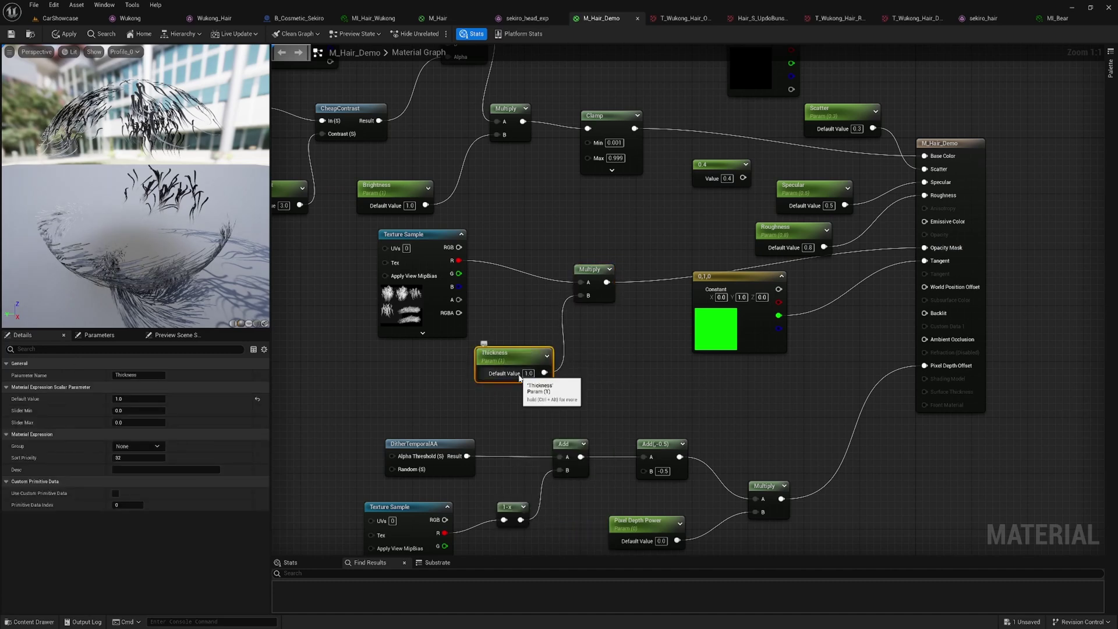
# - Save the hair material and vary Thickness, down to about 0.06, in M_Hair_Demo_Inst on the CarShowcase character
pyautogui.click(16, 34)
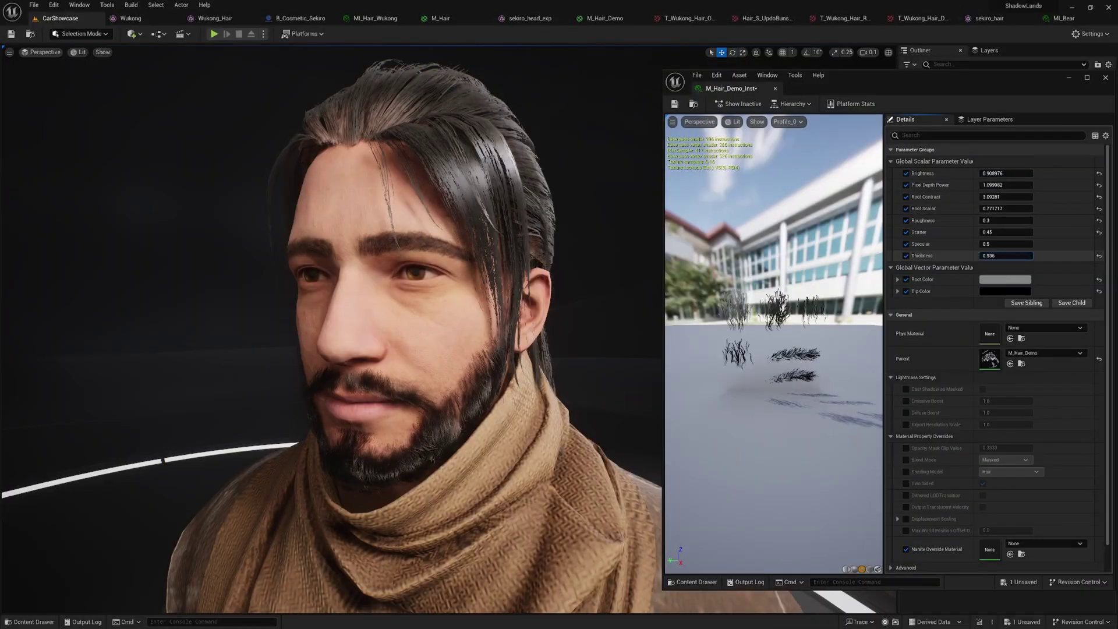
pyautogui.moveTo(1014, 256); pyautogui.dragTo(1014, 256)
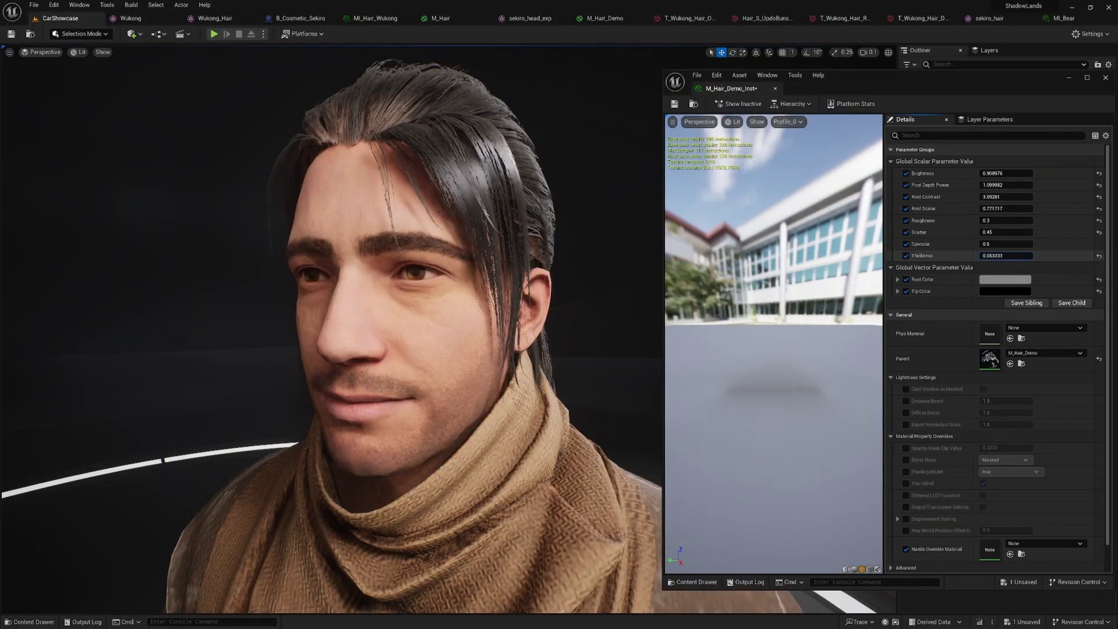
pyautogui.moveTo(1014, 256); pyautogui.dragTo(1014, 256)
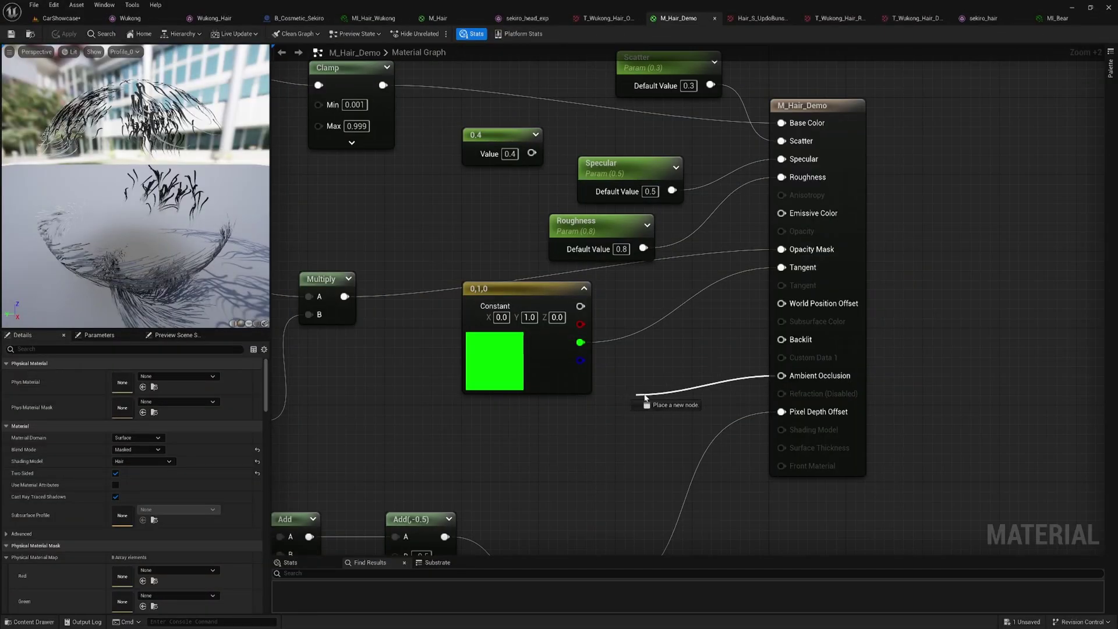
pyautogui.moveTo(678, 402); pyautogui.dragTo(678, 401)
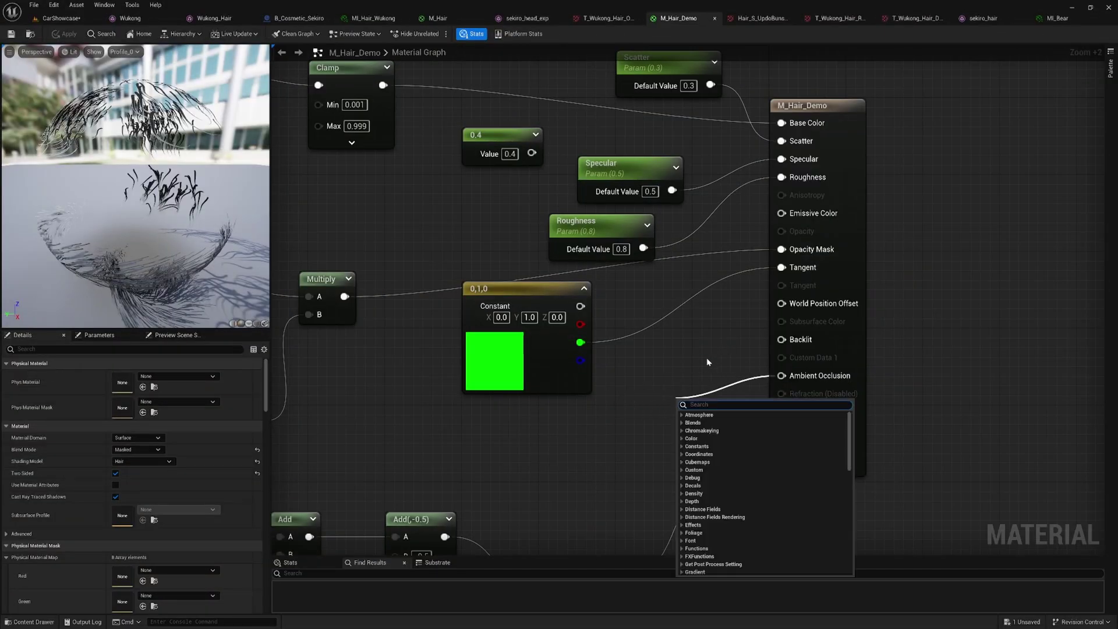
pyautogui.click(710, 357)
pyautogui.scroll(1, 717, 361)
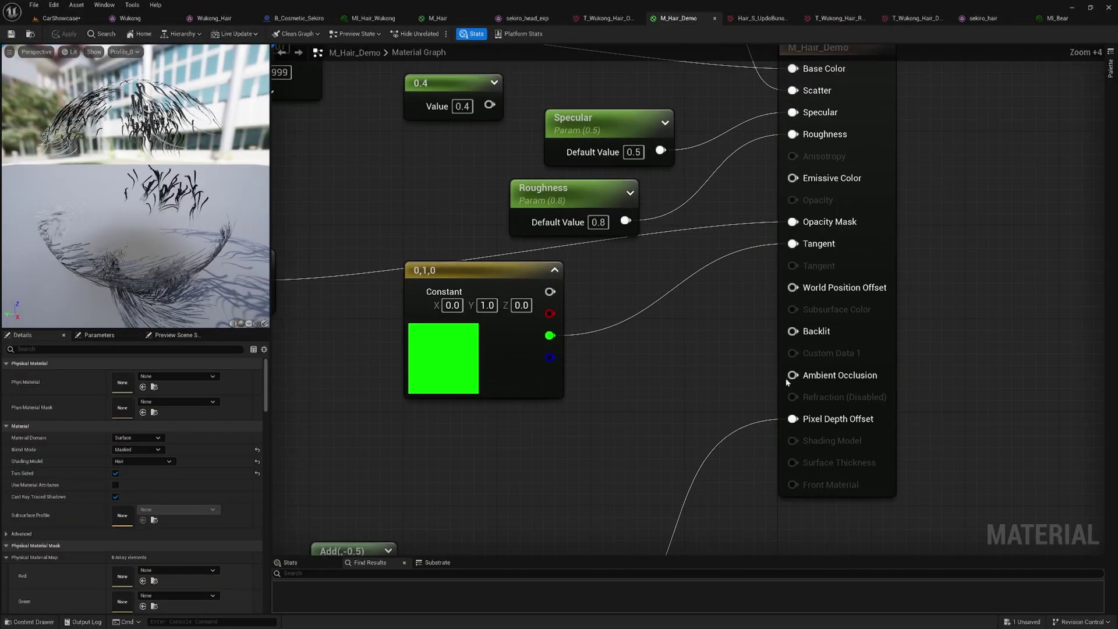
pyautogui.moveTo(789, 377); pyautogui.dragTo(697, 387)
pyautogui.scroll(-1, 731, 349)
pyautogui.click(732, 348)
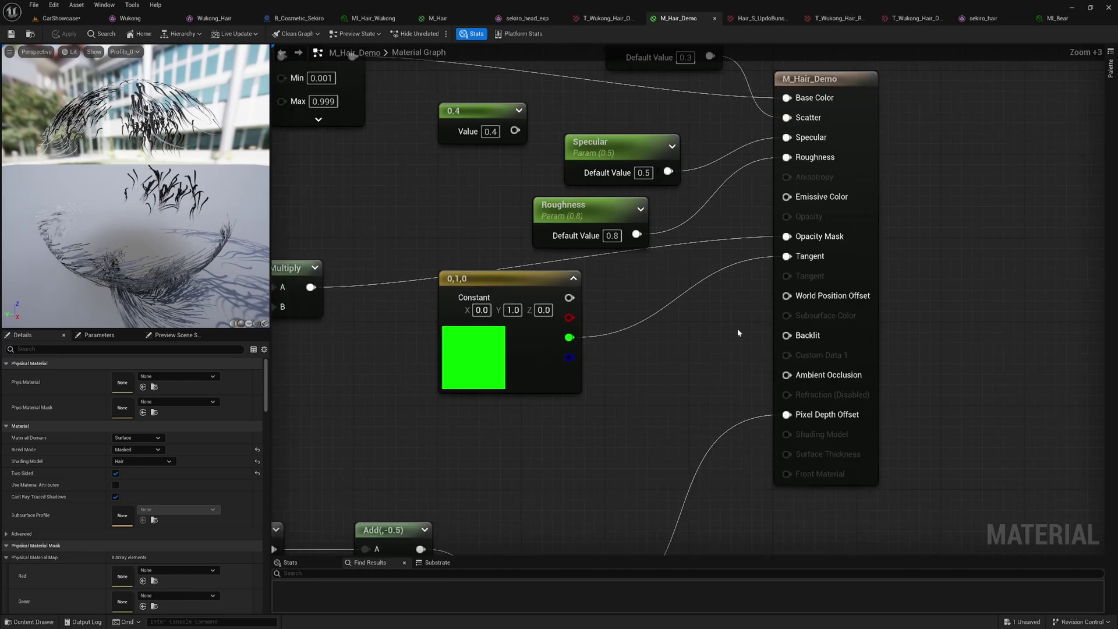
pyautogui.moveTo(787, 297); pyautogui.dragTo(769, 313)
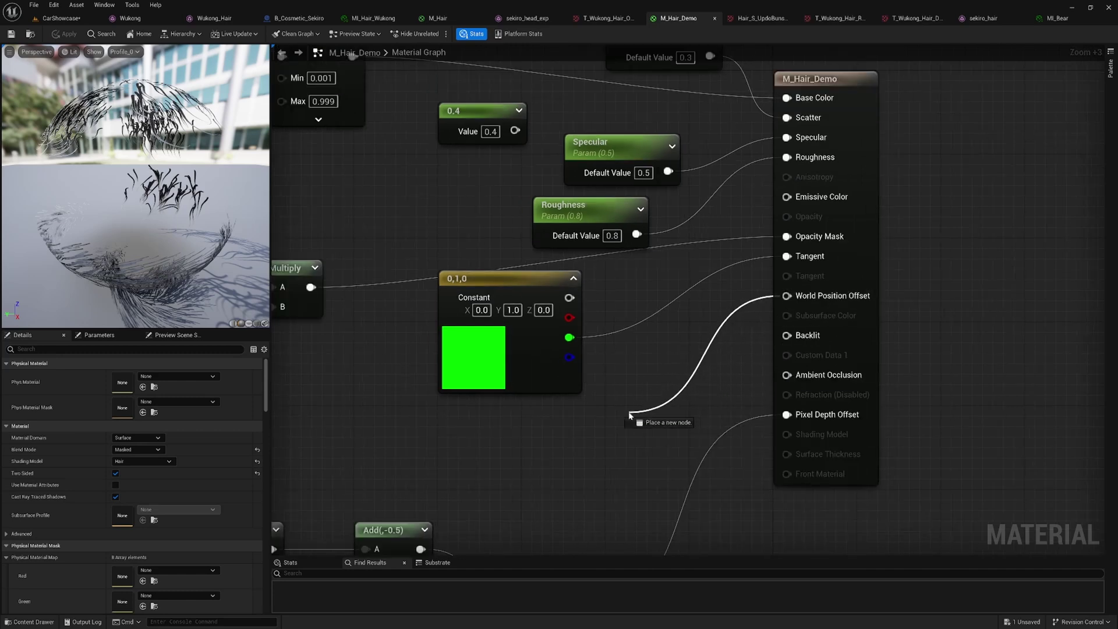
pyautogui.moveTo(630, 415); pyautogui.dragTo(630, 415)
pyautogui.click(687, 347)
# - Review the hair material graph from the output node back through the colour, opacity and pixel depth networks
pyautogui.moveTo(679, 330); pyautogui.dragTo(801, 400, button='right')
pyautogui.scroll(-1, 624, 382)
pyautogui.moveTo(872, 315); pyautogui.dragTo(789, 370)
pyautogui.click(487, 460)
pyautogui.moveTo(487, 459); pyautogui.dragTo(717, 421, button='right')
pyautogui.scroll(-2, 717, 421)
pyautogui.moveTo(697, 450); pyautogui.dragTo(441, 335)
pyautogui.click(655, 409)
pyautogui.moveTo(674, 422); pyautogui.dragTo(715, 432, button='right')
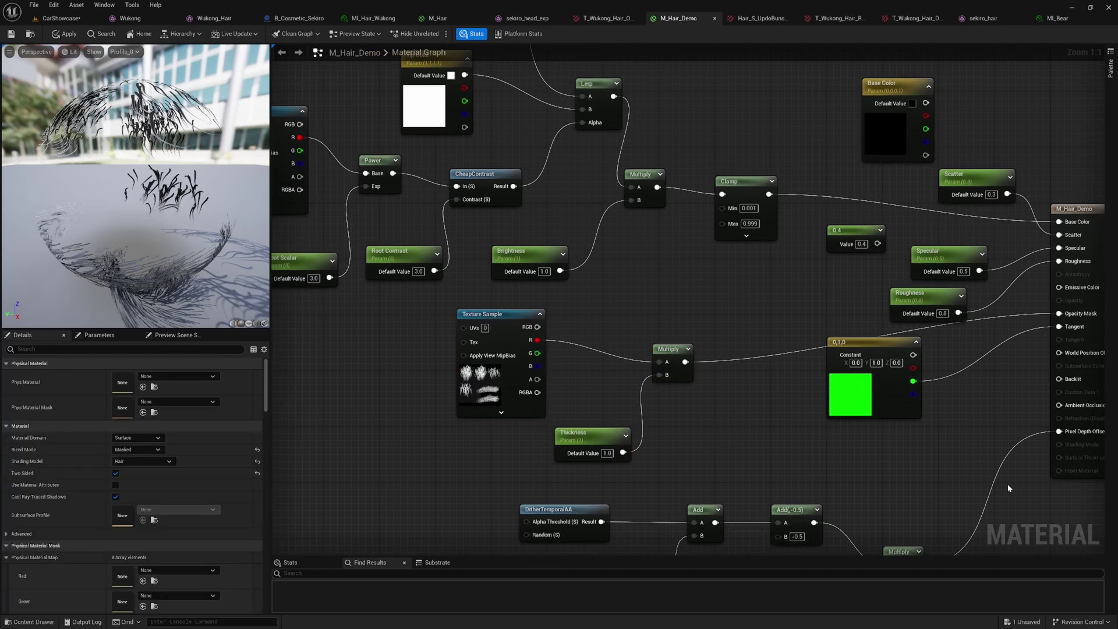